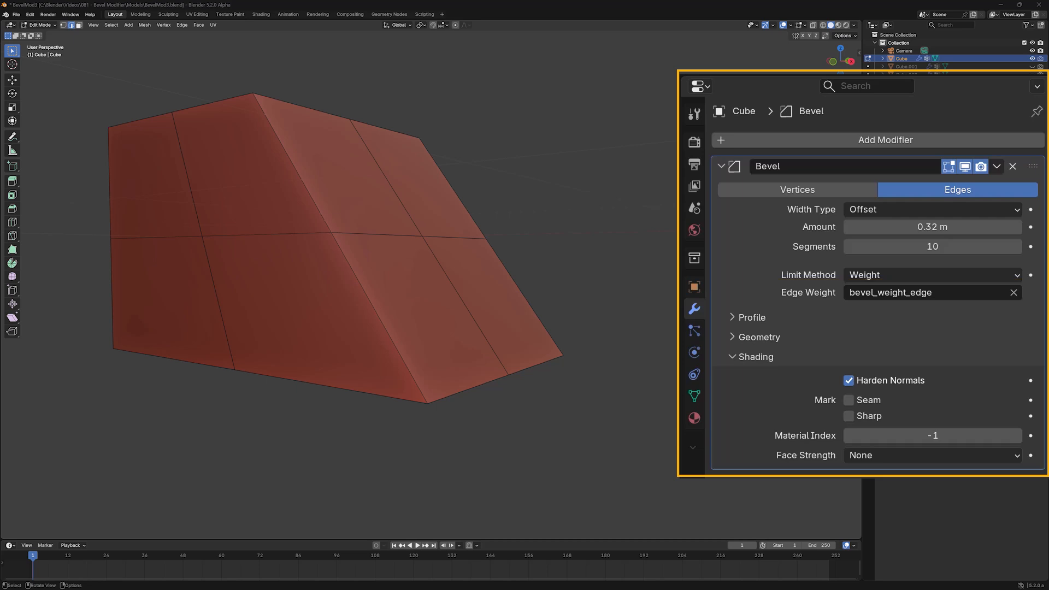
# Give the two bottom edges of the sloped face an Edge Bevel Weight of about 0.61 and readjust their Mean Bevel Weight.
pyautogui.click(480, 384)
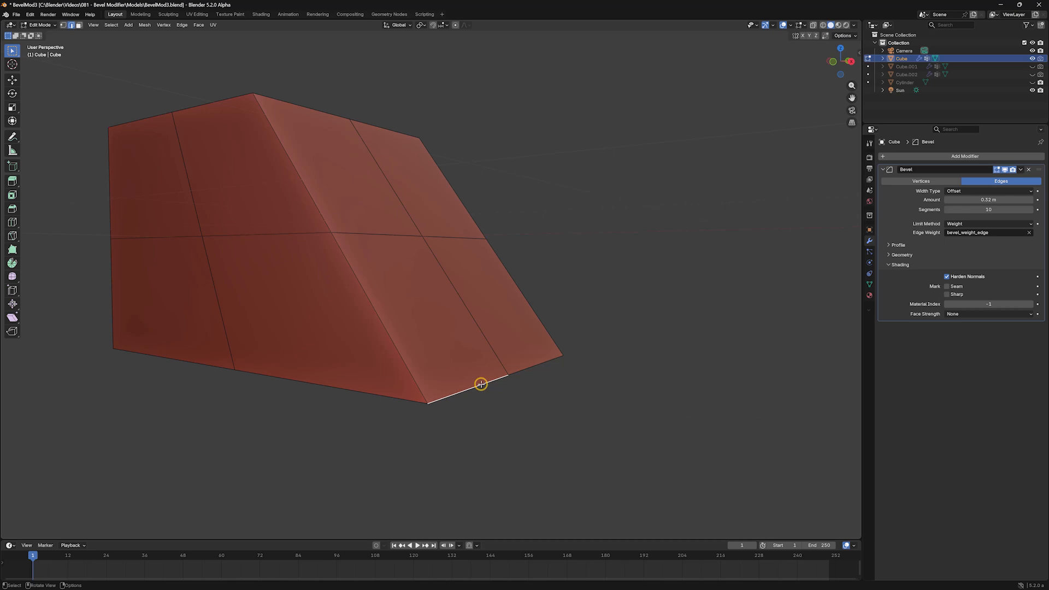
pyautogui.keyDown('shift'); pyautogui.click(526, 368); pyautogui.keyUp('shift')
pyautogui.click(182, 25)
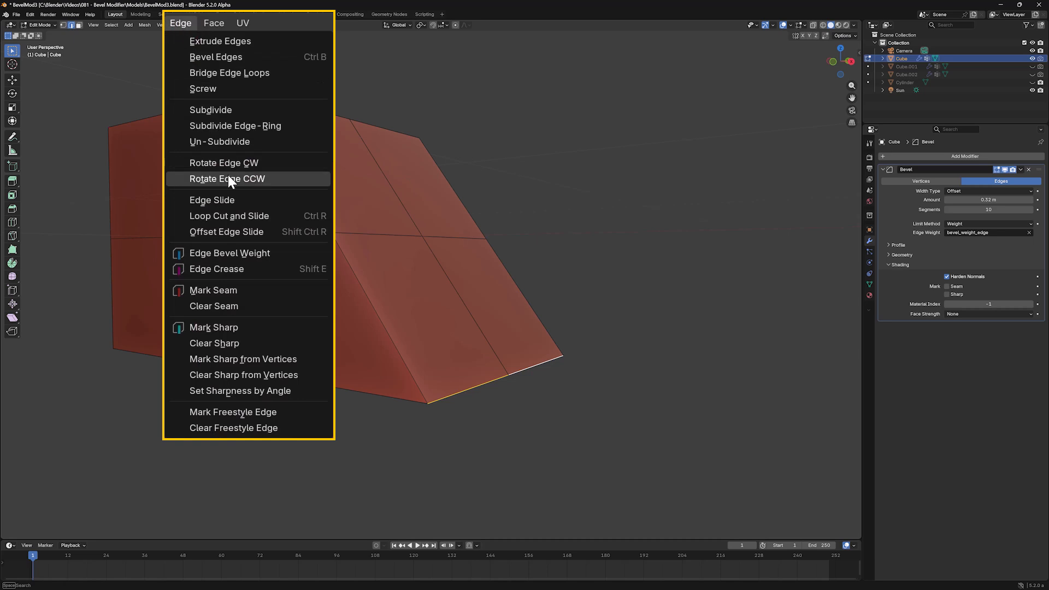
pyautogui.click(240, 252)
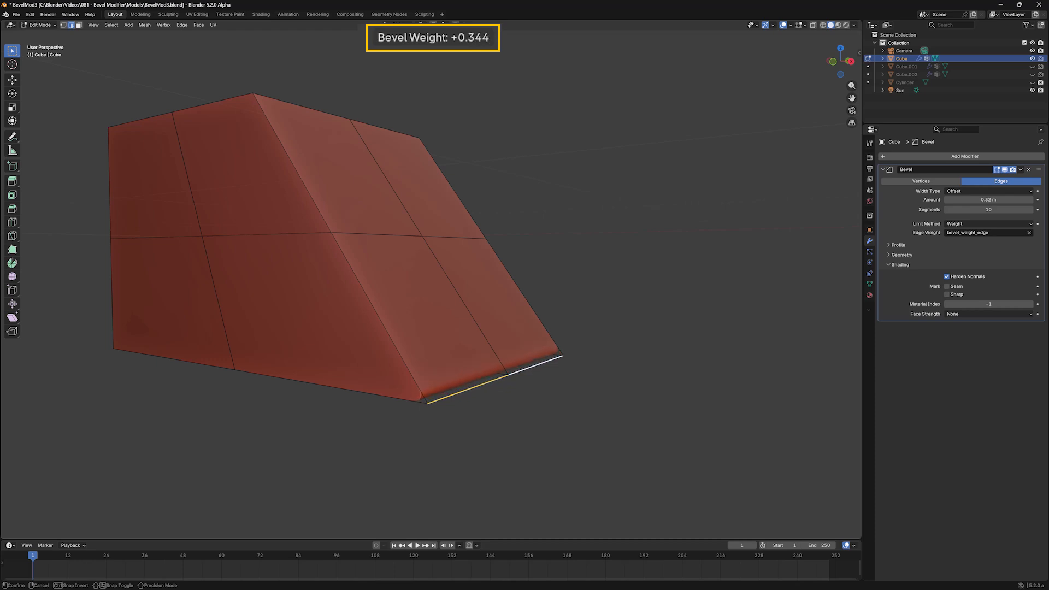
pyautogui.click(42, 305)
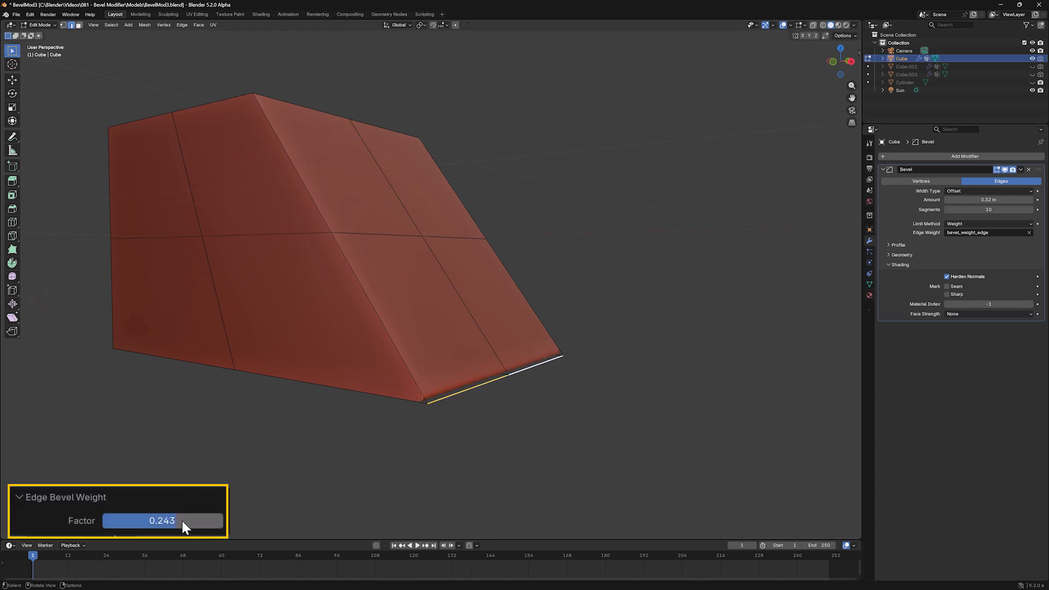
pyautogui.moveTo(173, 521); pyautogui.dragTo(141, 520)
pyautogui.press('n')
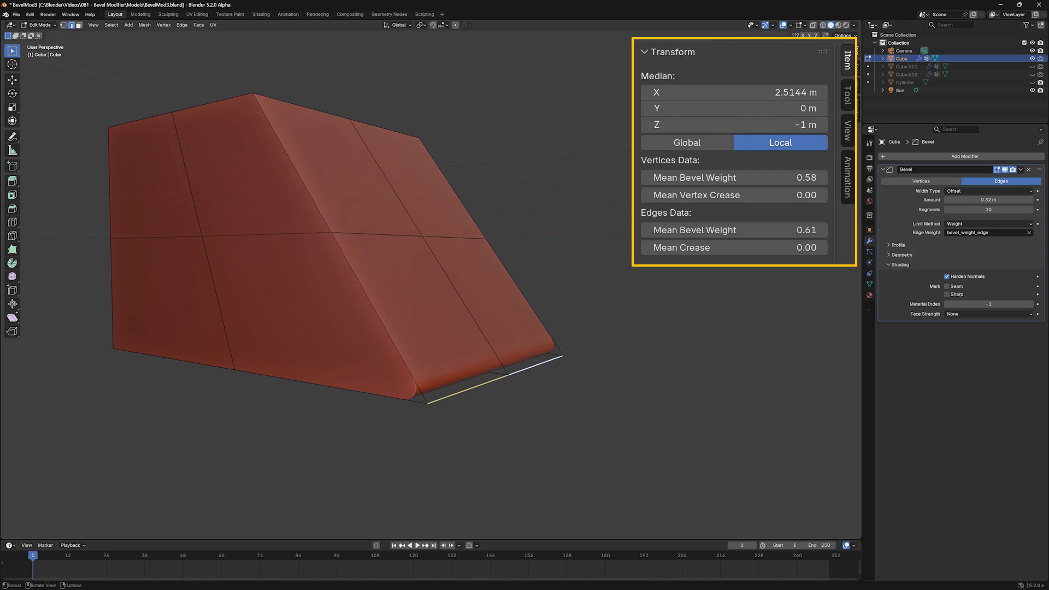
pyautogui.moveTo(717, 230)
pyautogui.mouseDown()
pyautogui.moveTo(743, 229)
pyautogui.moveTo(689, 230)
pyautogui.moveTo(710, 229)
pyautogui.mouseUp()
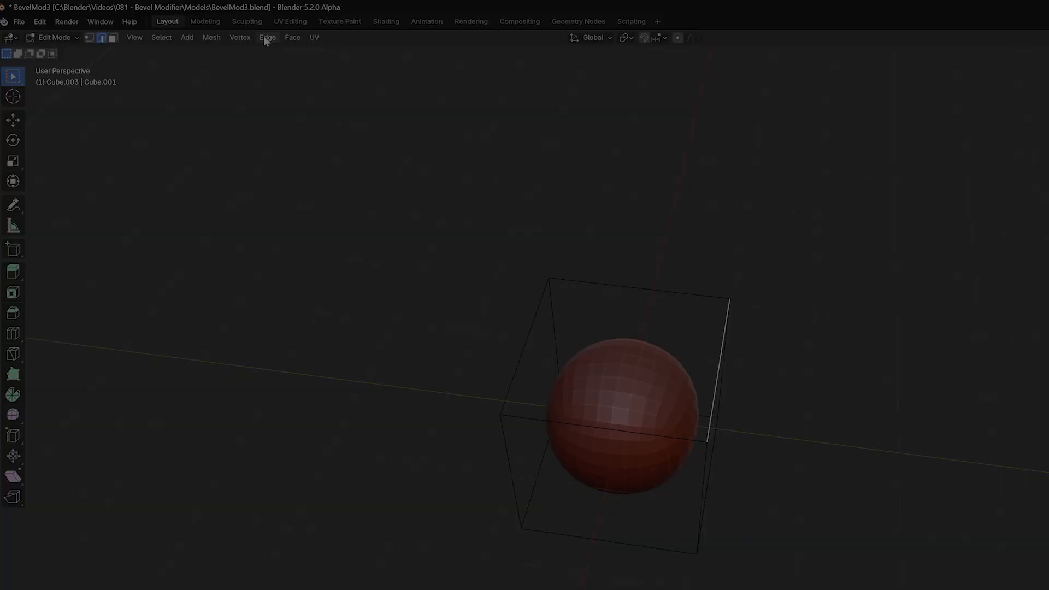
# Add a Subdivision Surface modifier to the cube and set its viewport level to 3.
pyautogui.click(182, 25)
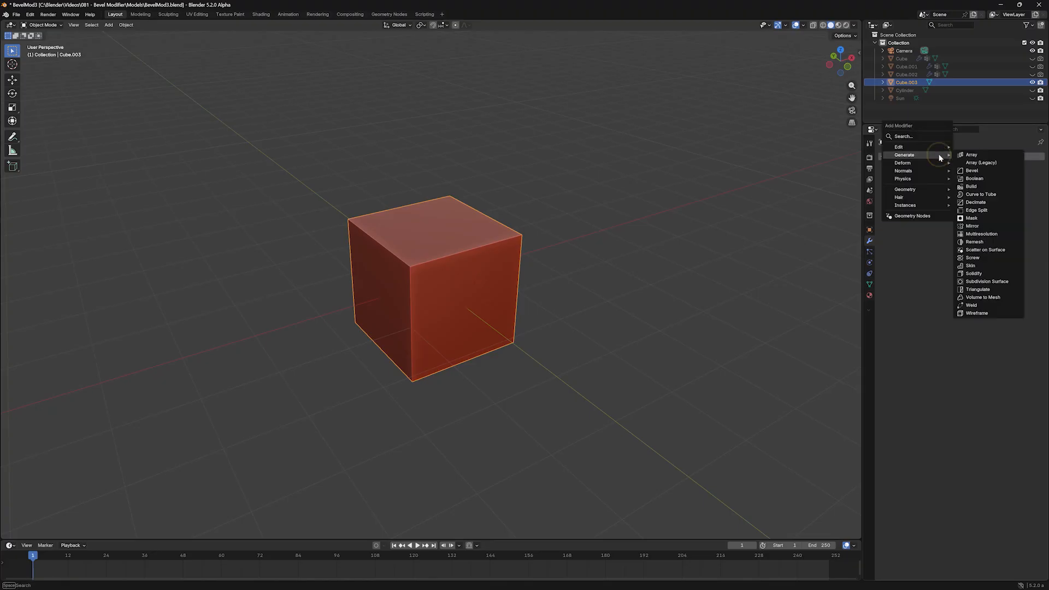
pyautogui.click(987, 281)
pyautogui.click(1032, 192)
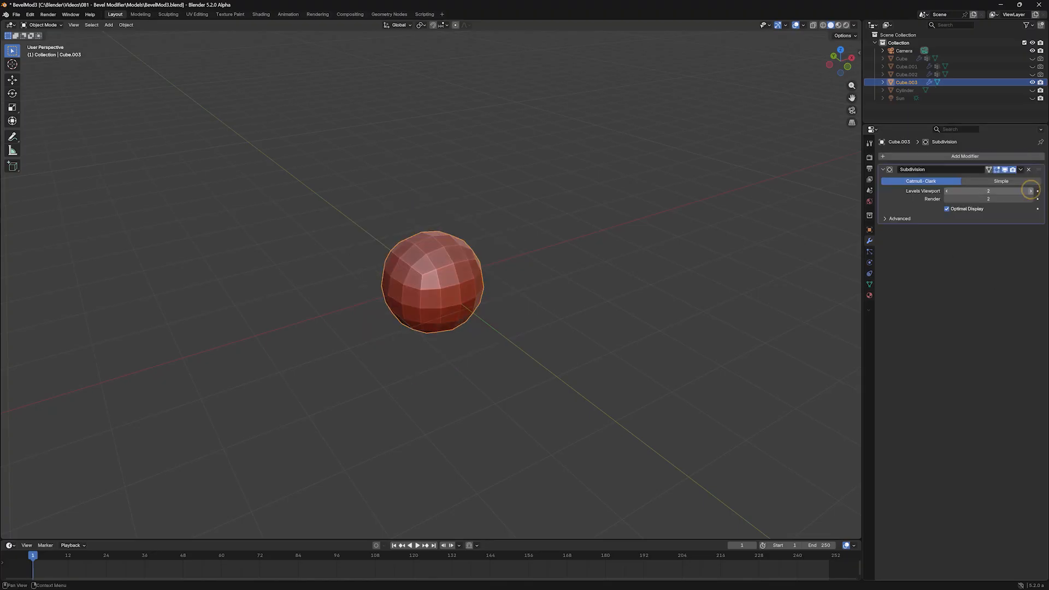
pyautogui.click(1032, 191)
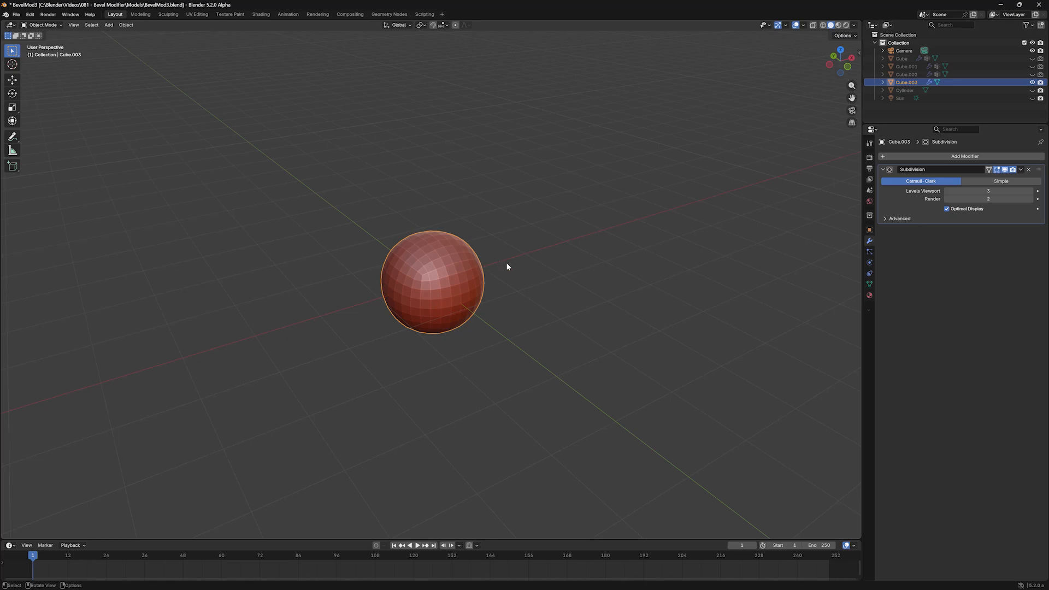
# Try a Vertex Crease on one upper corner vertex of the subdivided cube in Edit Mode and undo it.
pyautogui.press('Tab')
pyautogui.moveTo(529, 257); pyautogui.dragTo(574, 262, button='middle')
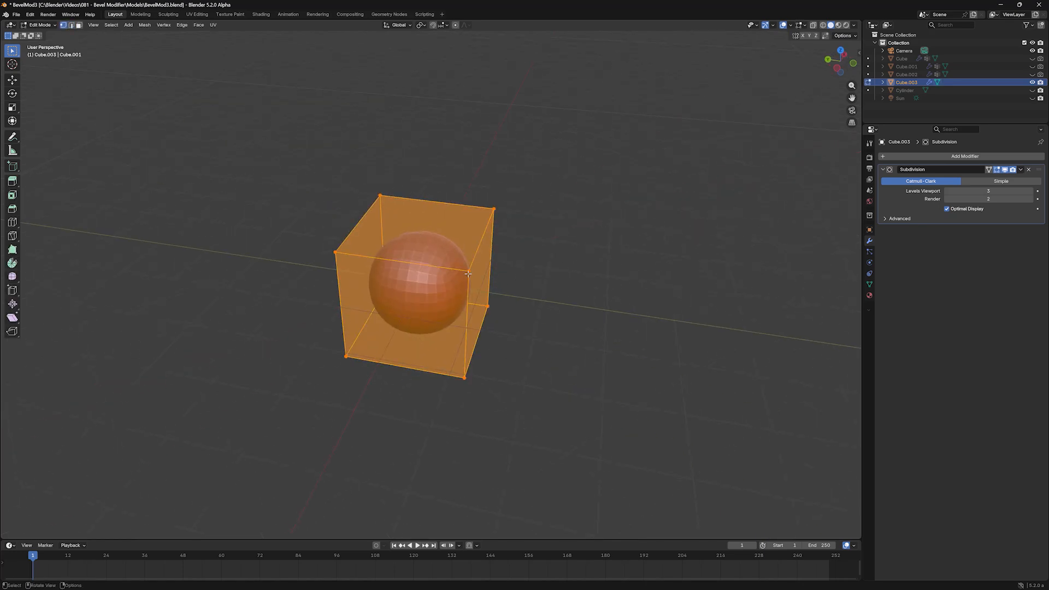
pyautogui.hotkey('alt', 'a')
pyautogui.click(469, 271)
pyautogui.click(164, 25)
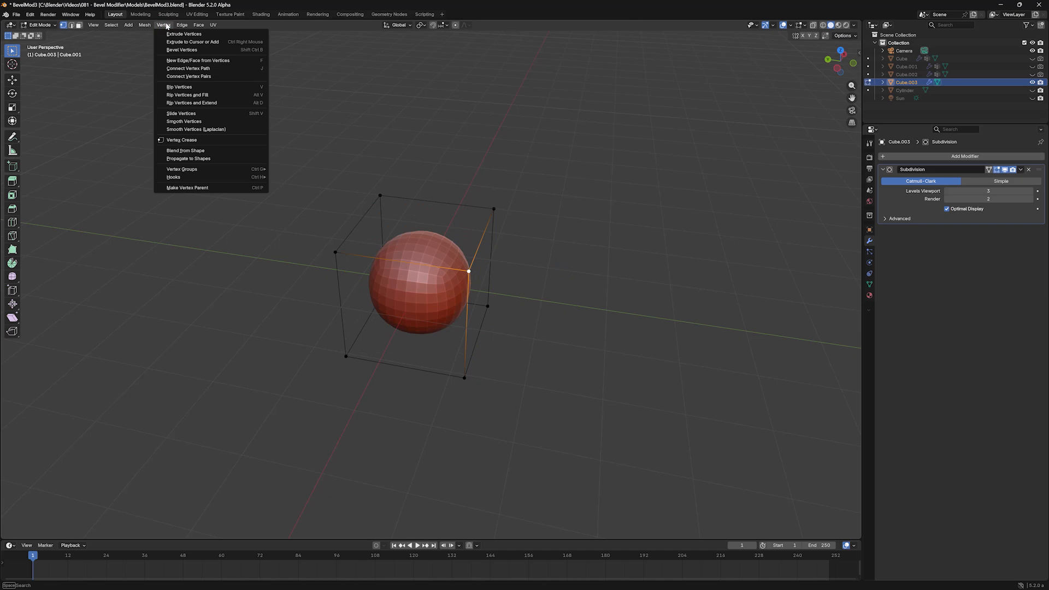
pyautogui.click(181, 140)
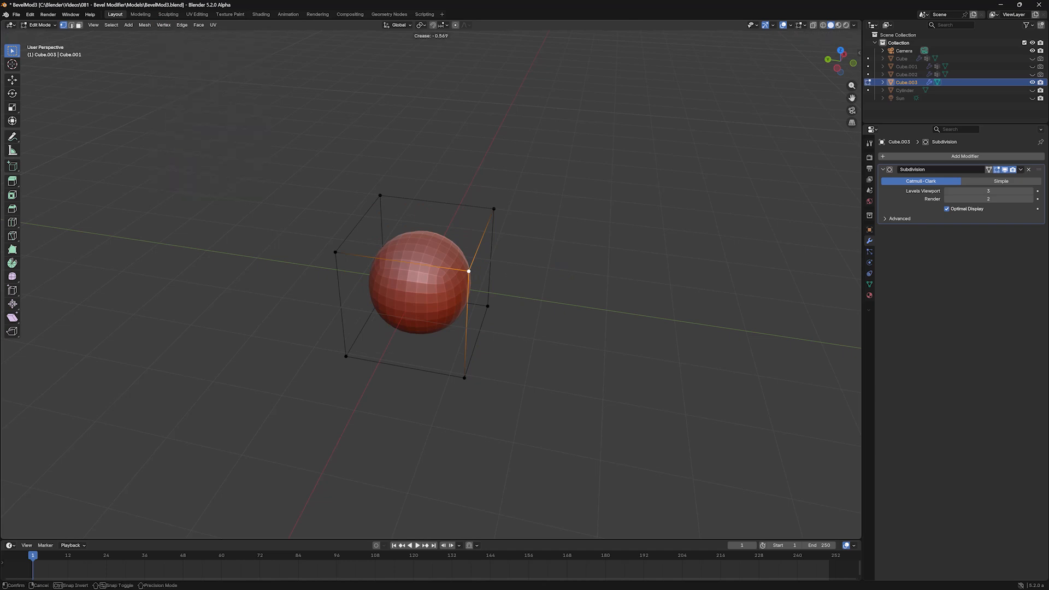
pyautogui.click(407, 244)
pyautogui.moveTo(87, 529); pyautogui.dragTo(143, 529)
pyautogui.moveTo(197, 492); pyautogui.dragTo(424, 410, button='middle')
pyautogui.click(469, 405)
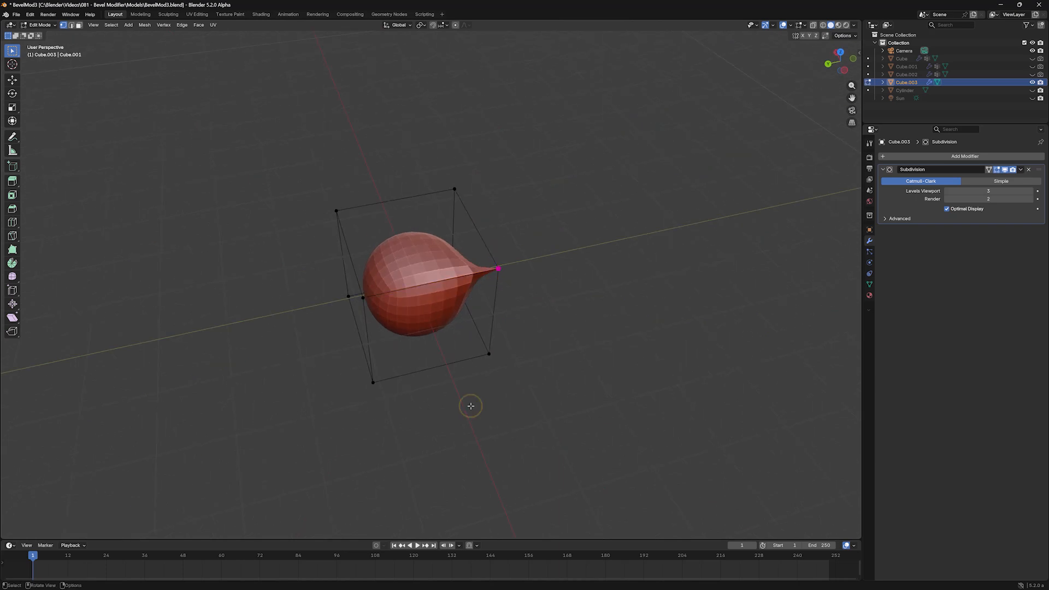
pyautogui.hotkey('ctrl', 'z')
# Apply an Edge Crease with factor 1.000 to one upper edge of the subdivided cube's cage.
pyautogui.moveTo(548, 358); pyautogui.dragTo(561, 286, button='middle')
pyautogui.press('2')
pyautogui.click(483, 246)
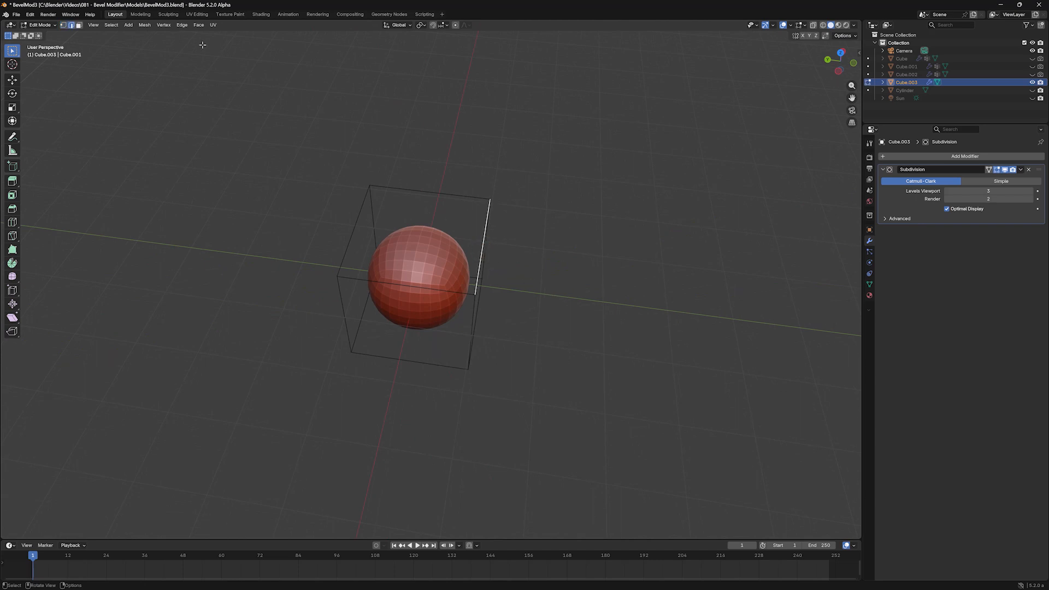
pyautogui.click(181, 25)
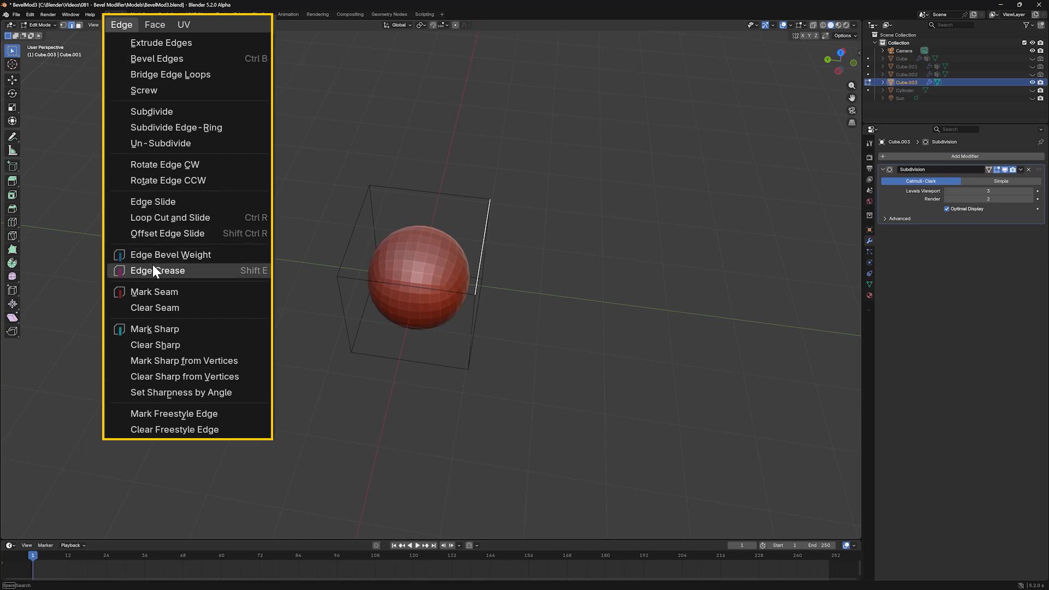
pyautogui.click(197, 147)
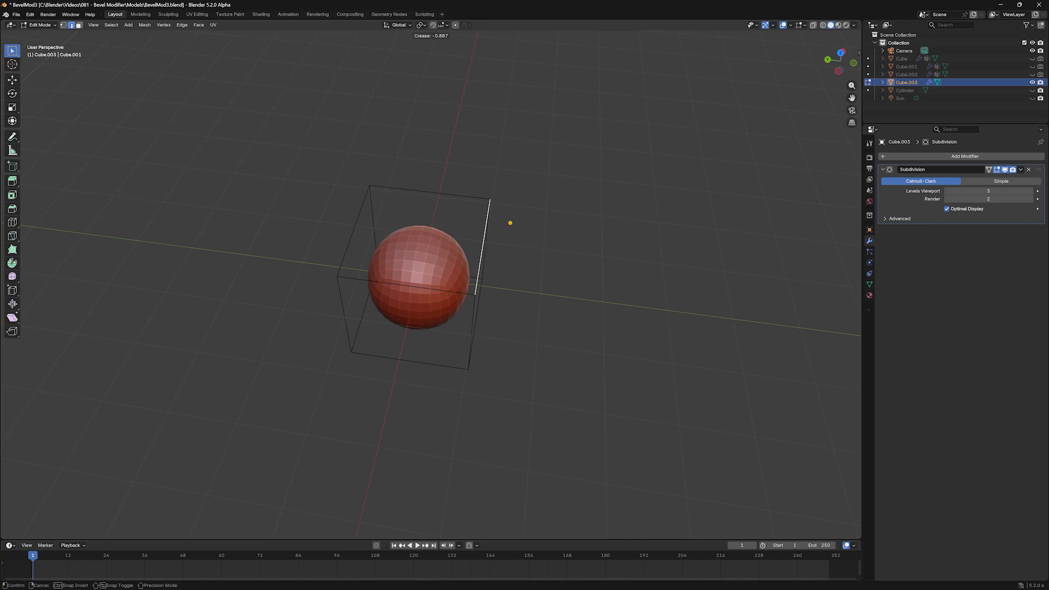
pyautogui.click(510, 223)
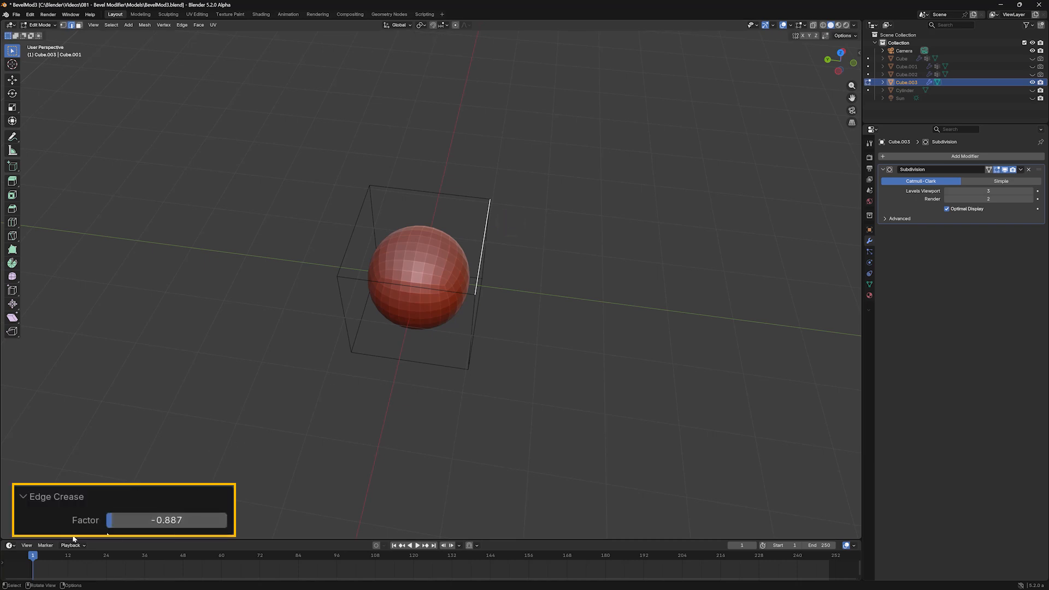
pyautogui.moveTo(73, 529); pyautogui.dragTo(138, 529)
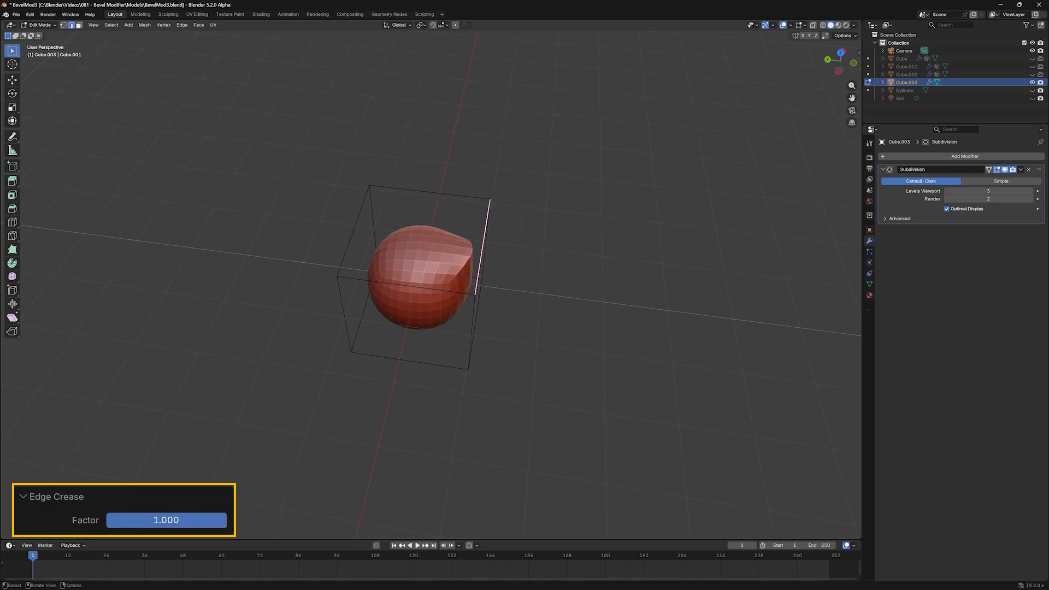
# Adjust the Mean Vertex Crease and the edge Crease value of the selected cube edge in its transform properties.
pyautogui.moveTo(317, 404); pyautogui.dragTo(199, 365, button='middle')
pyautogui.press('n')
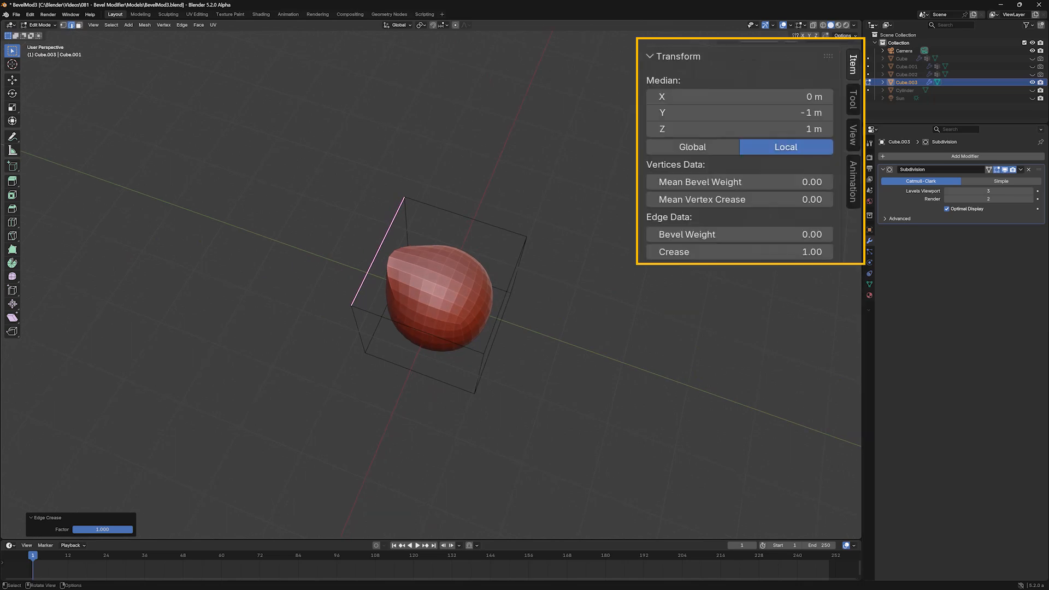
pyautogui.moveTo(705, 200); pyautogui.dragTo(731, 199)
pyautogui.moveTo(697, 252); pyautogui.dragTo(672, 253)
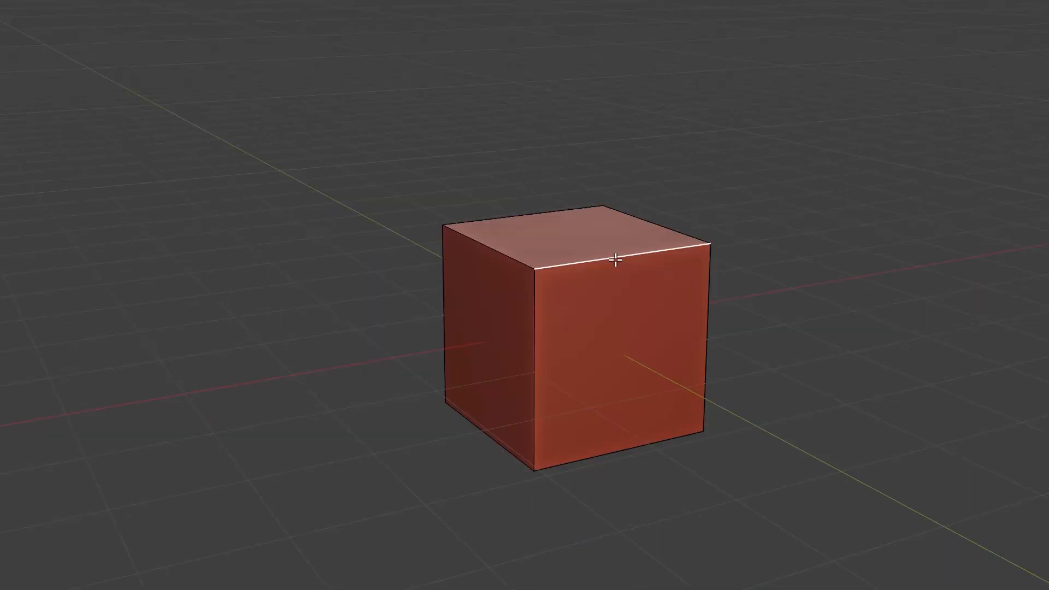
# Mark seams on three of the cube's top edges and on its vertical edges.
pyautogui.keyDown('shift'); pyautogui.click(496, 252); pyautogui.keyUp('shift')
pyautogui.keyDown('shift'); pyautogui.click(509, 218); pyautogui.keyUp('shift')
pyautogui.keyDown('shift'); pyautogui.click(536, 321); pyautogui.keyUp('shift')
pyautogui.moveTo(760, 338); pyautogui.dragTo(677, 353, button='middle')
pyautogui.keyDown('shift'); pyautogui.click(707, 352); pyautogui.keyUp('shift')
pyautogui.keyDown('shift'); pyautogui.click(783, 327); pyautogui.keyUp('shift')
pyautogui.moveTo(573, 433); pyautogui.dragTo(885, 415, button='middle')
pyautogui.keyDown('shift'); pyautogui.click(375, 384); pyautogui.keyUp('shift')
pyautogui.moveTo(680, 363); pyautogui.dragTo(573, 398, button='middle')
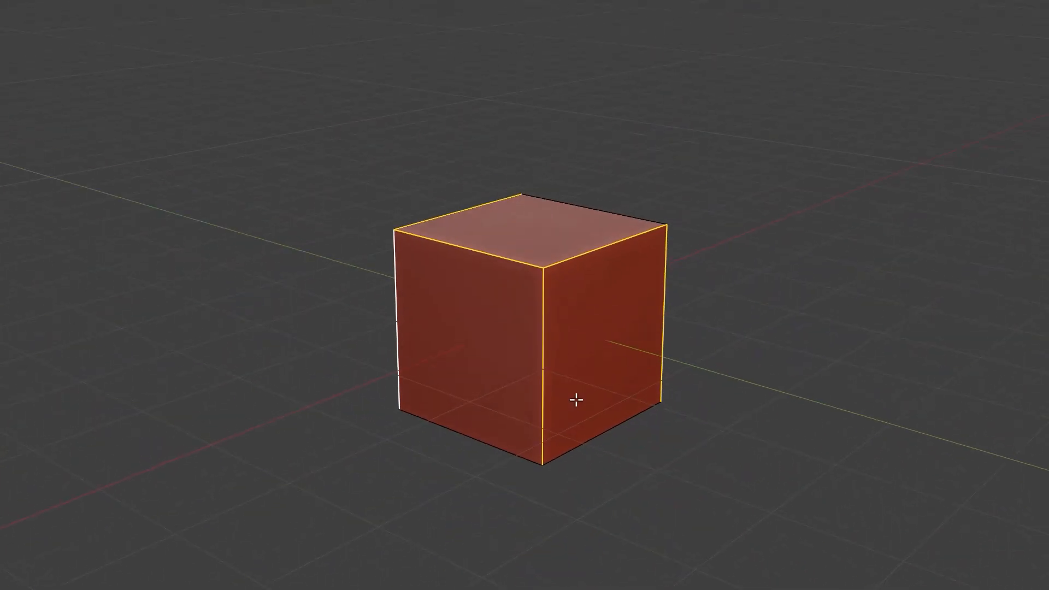
pyautogui.click(25, 12)
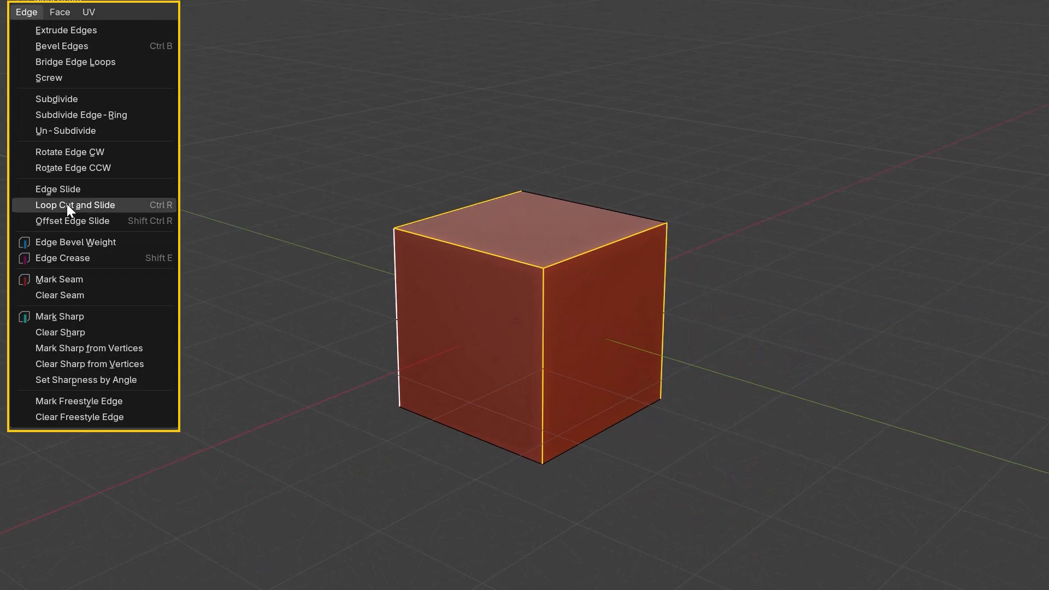
pyautogui.click(69, 278)
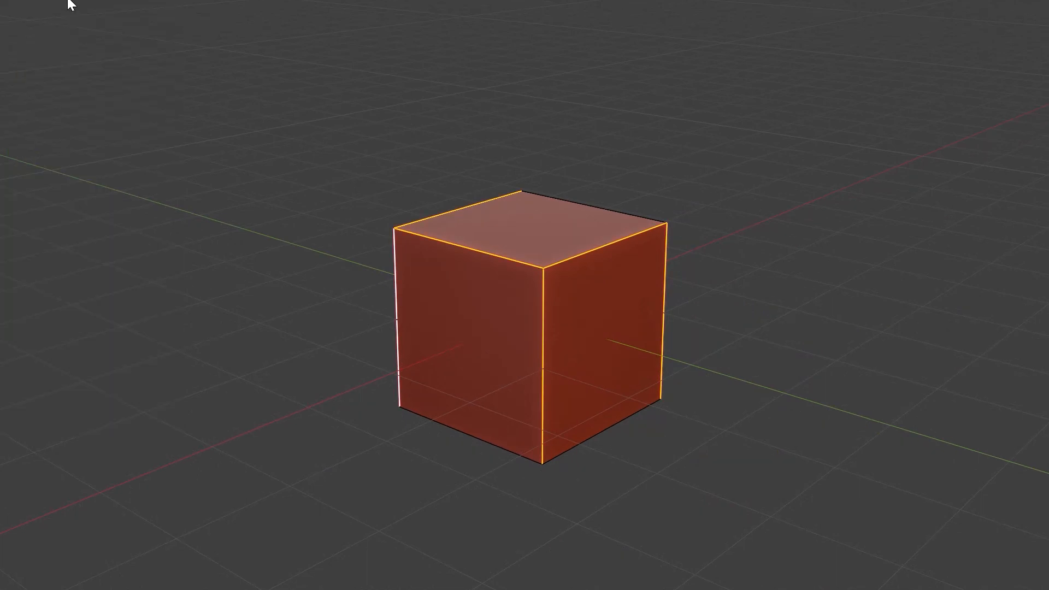
# Clear the seams from one front top edge of the cube and the near vertical edge adjoining it.
pyautogui.moveTo(821, 226); pyautogui.dragTo(776, 231, button='middle')
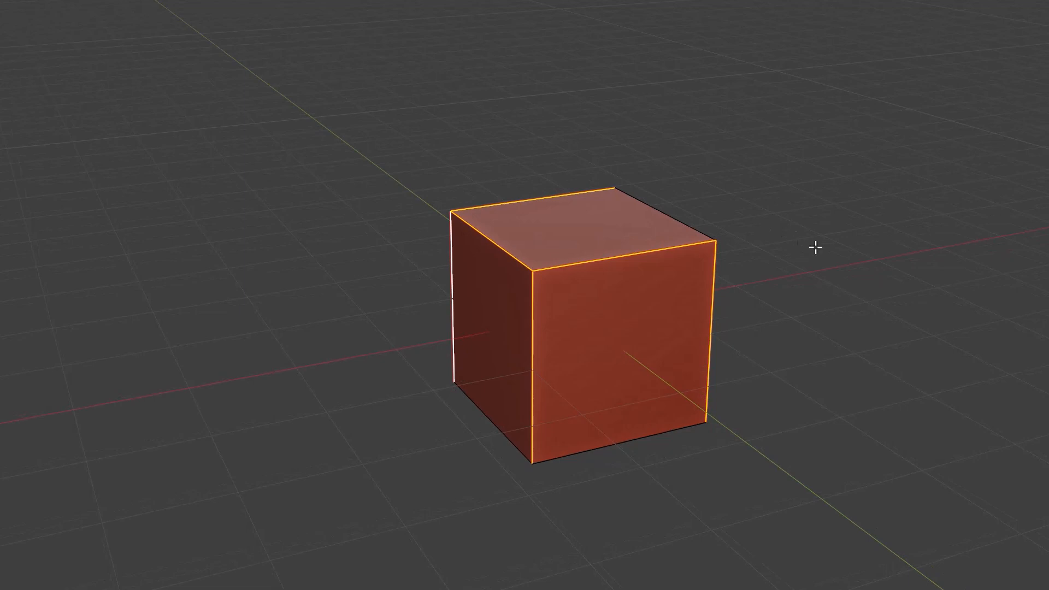
pyautogui.hotkey('alt', 'a')
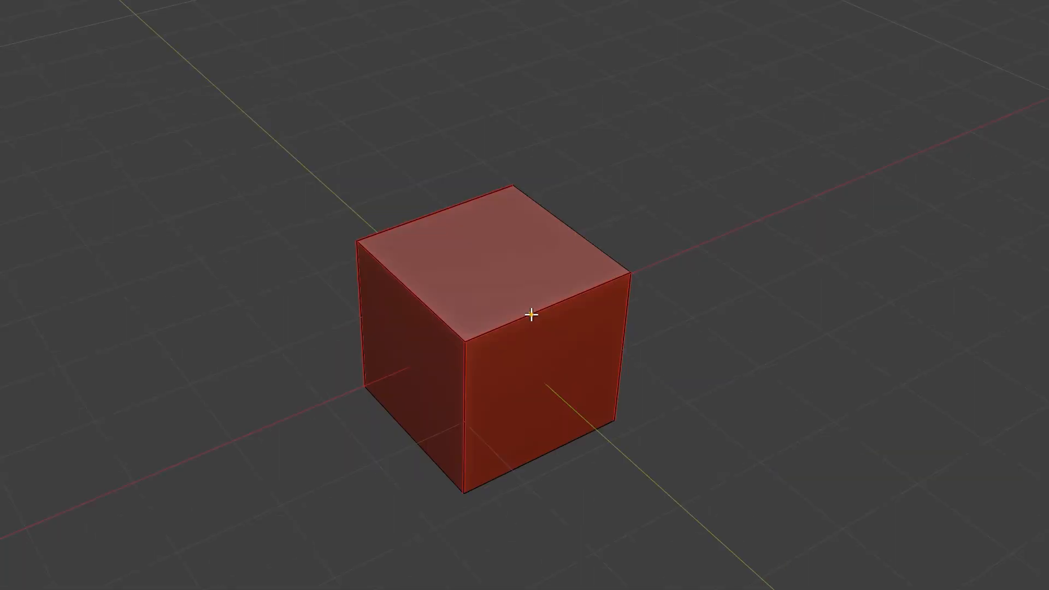
pyautogui.click(531, 315)
pyautogui.keyDown('shift'); pyautogui.click(467, 389); pyautogui.keyUp('shift')
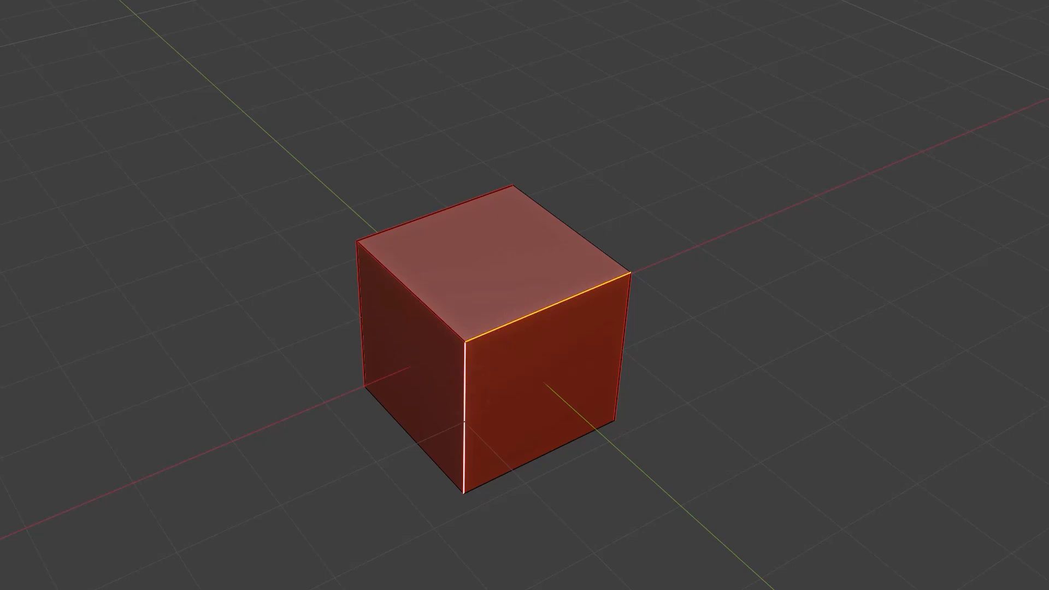
pyautogui.click(23, 10)
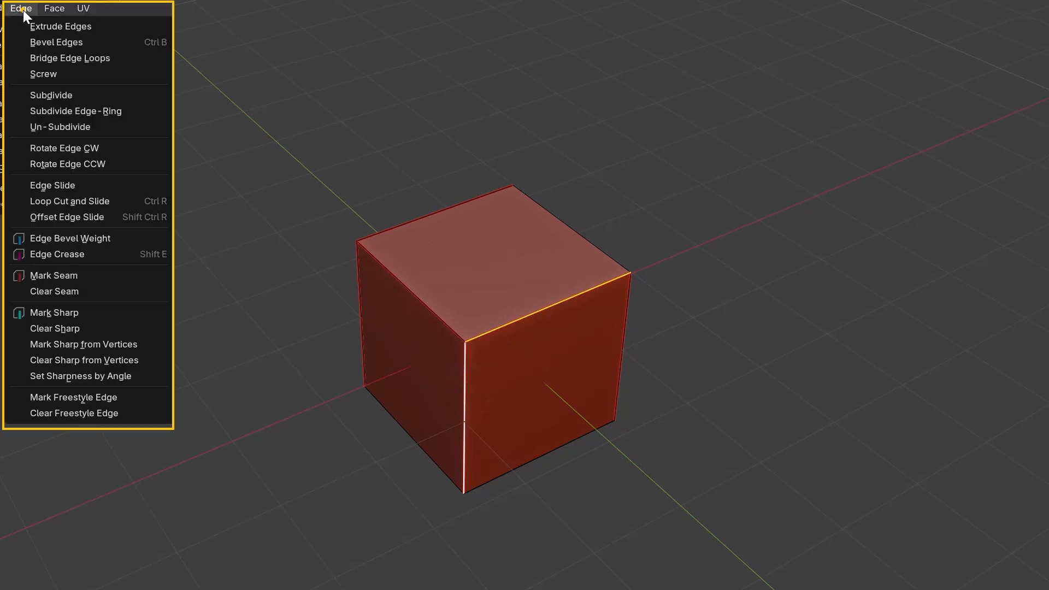
pyautogui.click(64, 290)
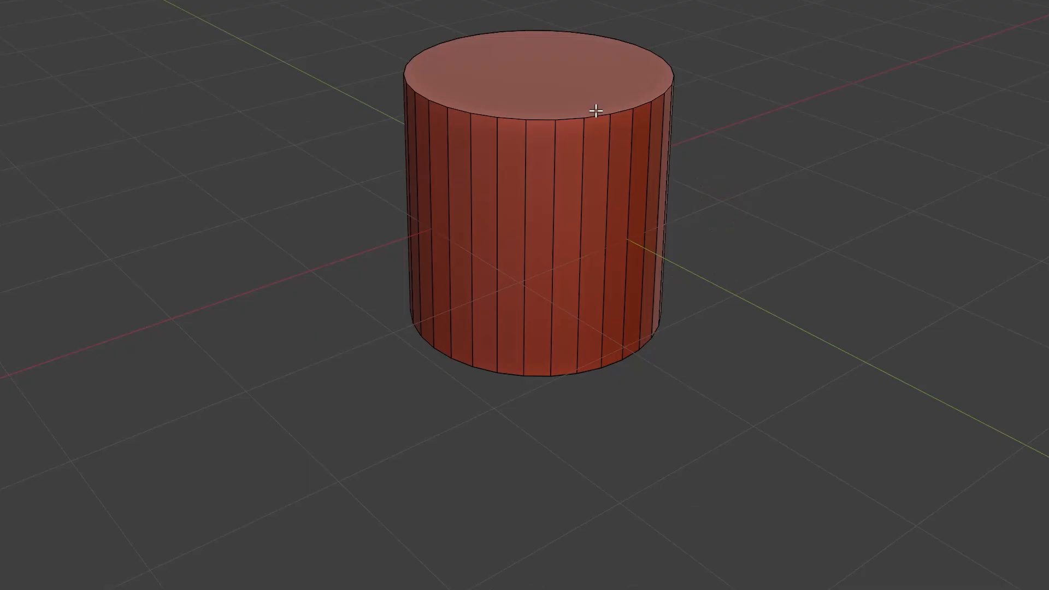
# Mark the edge loop around the cylinder's top rim as sharp.
pyautogui.click(596, 111)
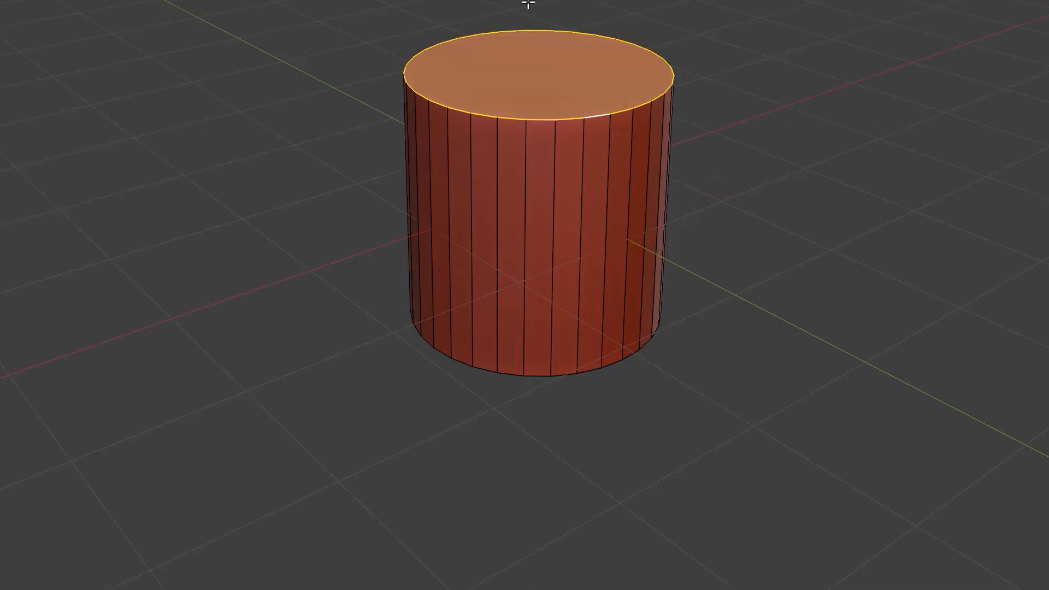
pyautogui.click(54, 9)
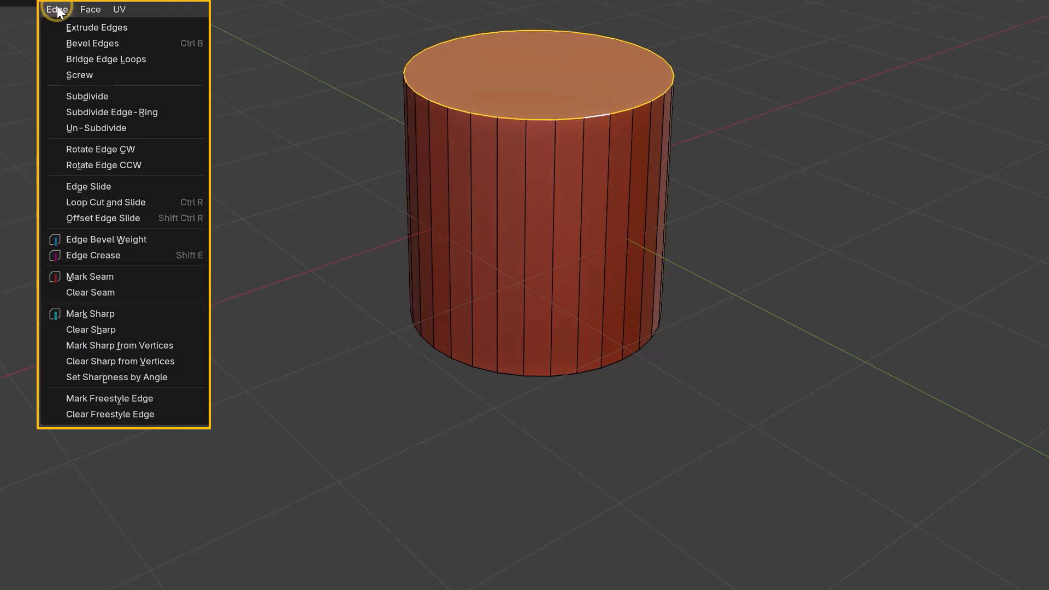
pyautogui.click(103, 310)
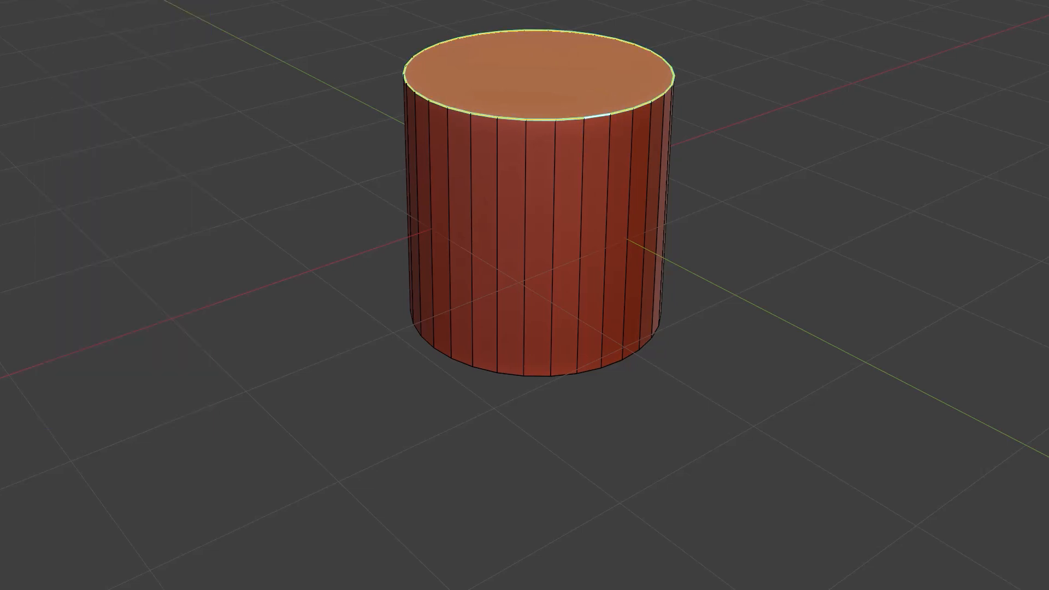
# Return to Object Mode and apply Shade Smooth to the cylinder.
pyautogui.press('Tab')
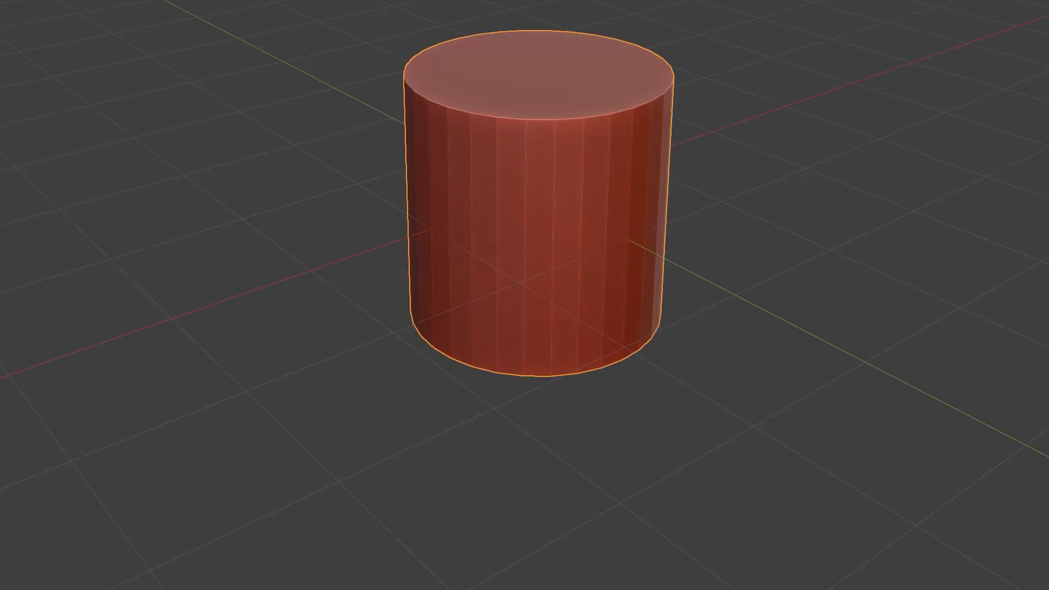
pyautogui.click(38, 12)
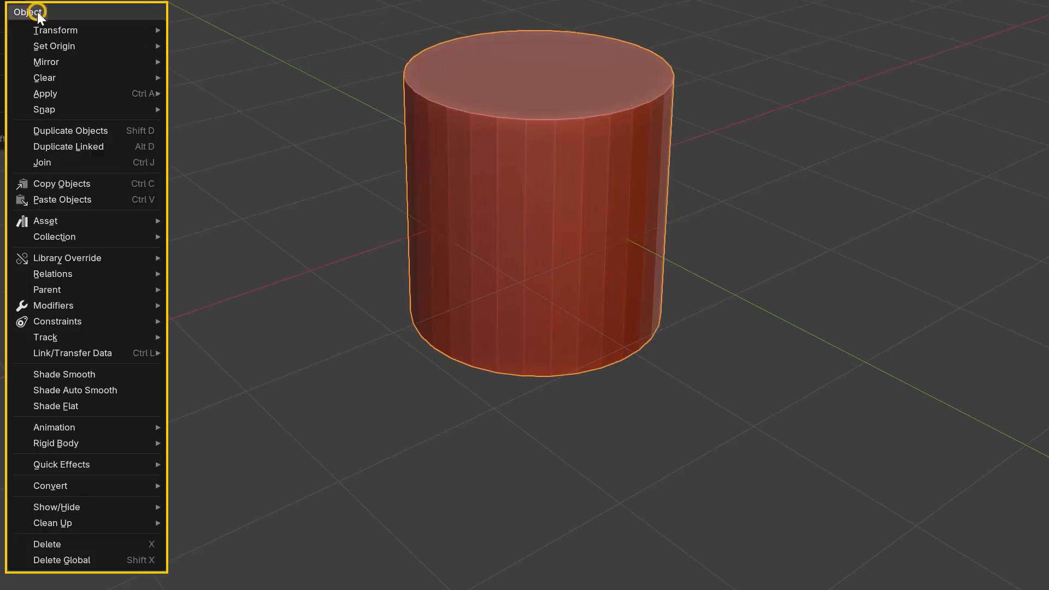
pyautogui.click(60, 374)
# Return to Edit Mode and mark the edge loop around the cylinder's bottom rim as sharp.
pyautogui.moveTo(388, 157)
pyautogui.mouseDown(button='middle')
pyautogui.moveTo(529, 150)
pyautogui.moveTo(536, 237)
pyautogui.moveTo(497, 361)
pyautogui.moveTo(518, 308)
pyautogui.moveTo(546, 342)
pyautogui.mouseUp(button='middle')
pyautogui.press('Tab')
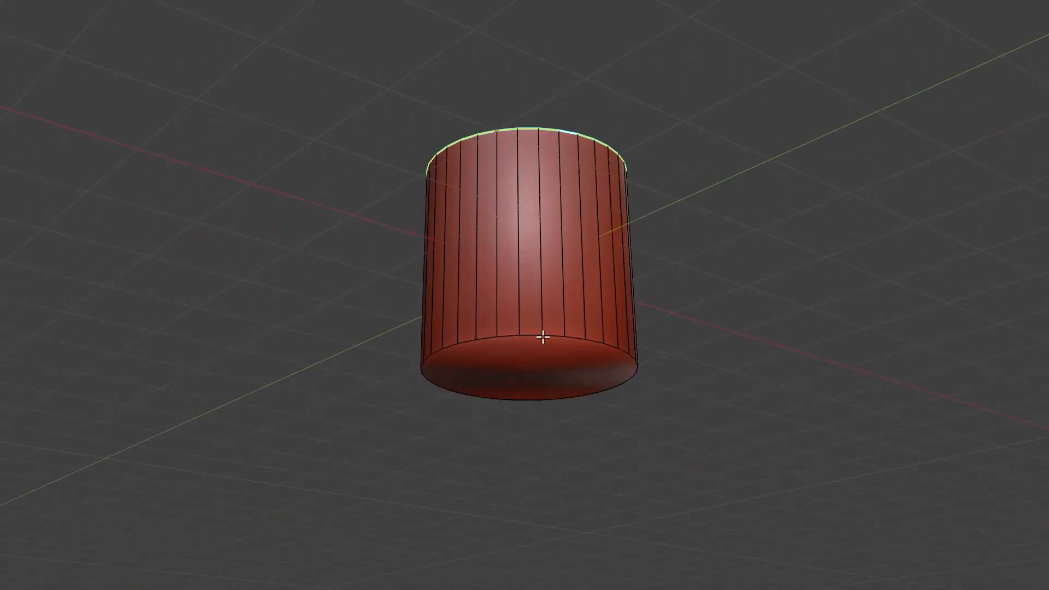
pyautogui.click(559, 338)
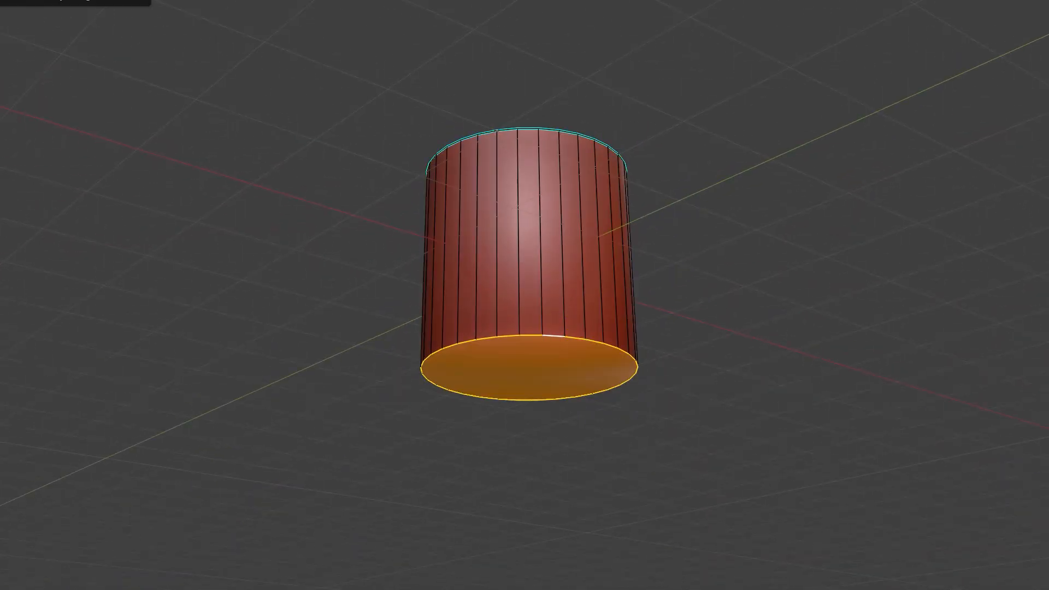
pyautogui.press('2')
pyautogui.click(581, 214)
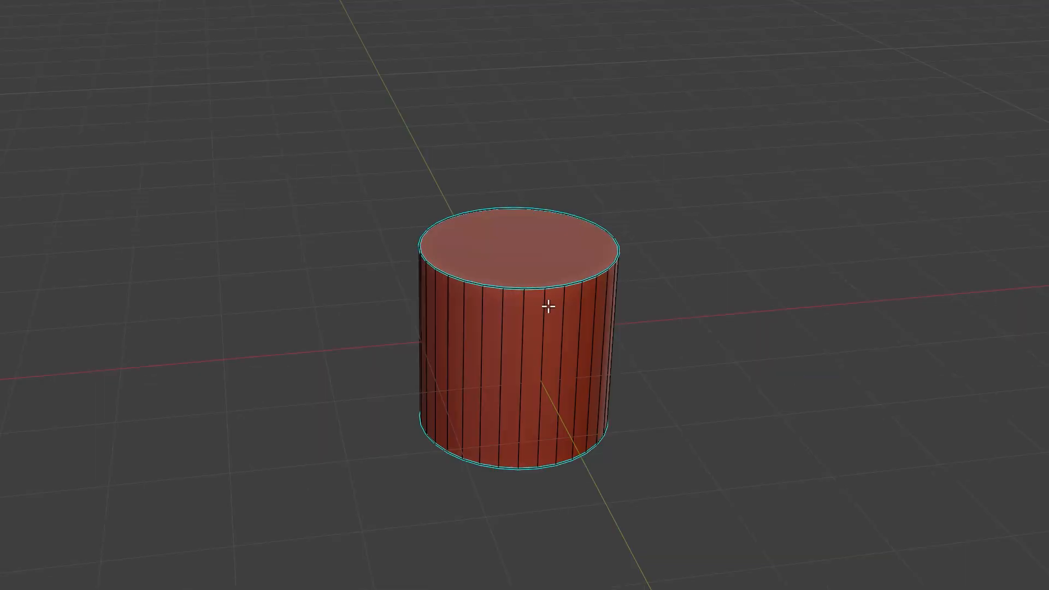
# Clear the sharp mark from the edge loop around the cylinder's top rim.
pyautogui.keyDown('alt'); pyautogui.click(536, 286); pyautogui.keyUp('alt')
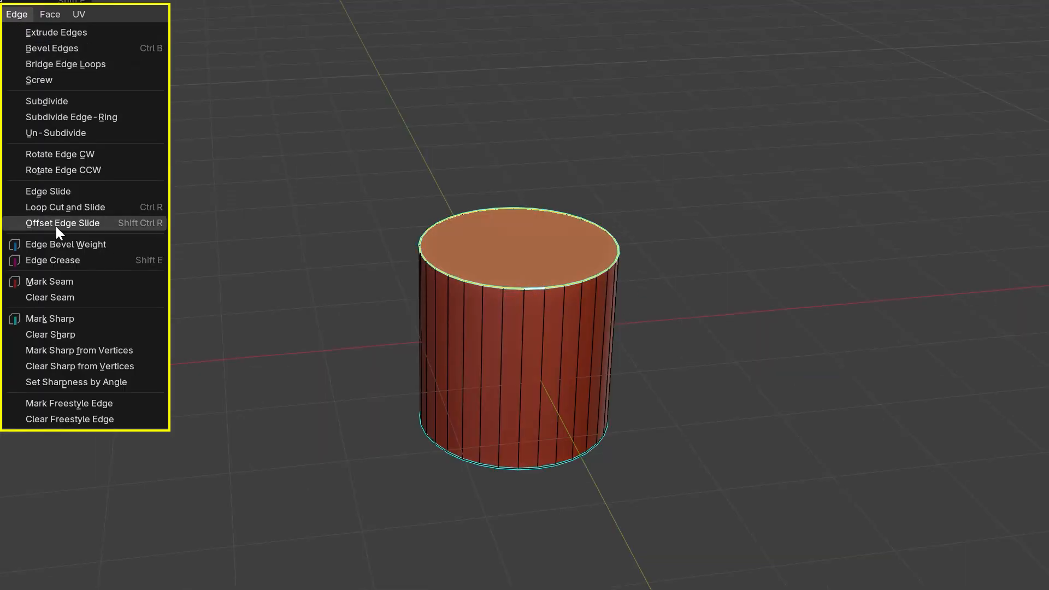
pyautogui.click(61, 335)
pyautogui.click(805, 438)
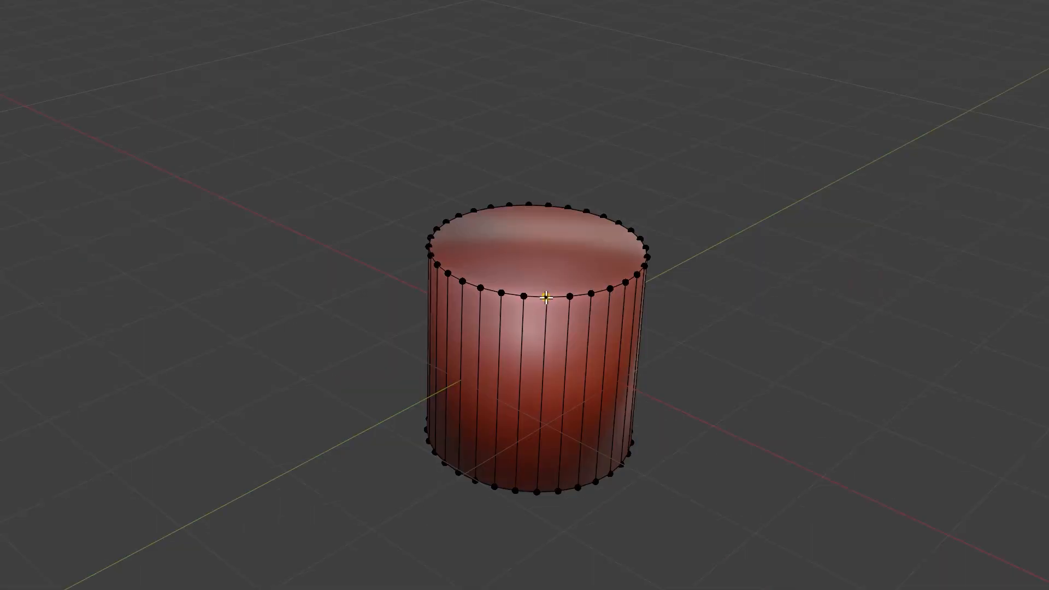
# Mark the edges connected to two separate vertices on the front of the cylinder's top rim as sharp, using Mark Sharp from Vertices.
pyautogui.keyDown('shift'); pyautogui.click(462, 281); pyautogui.keyUp('shift')
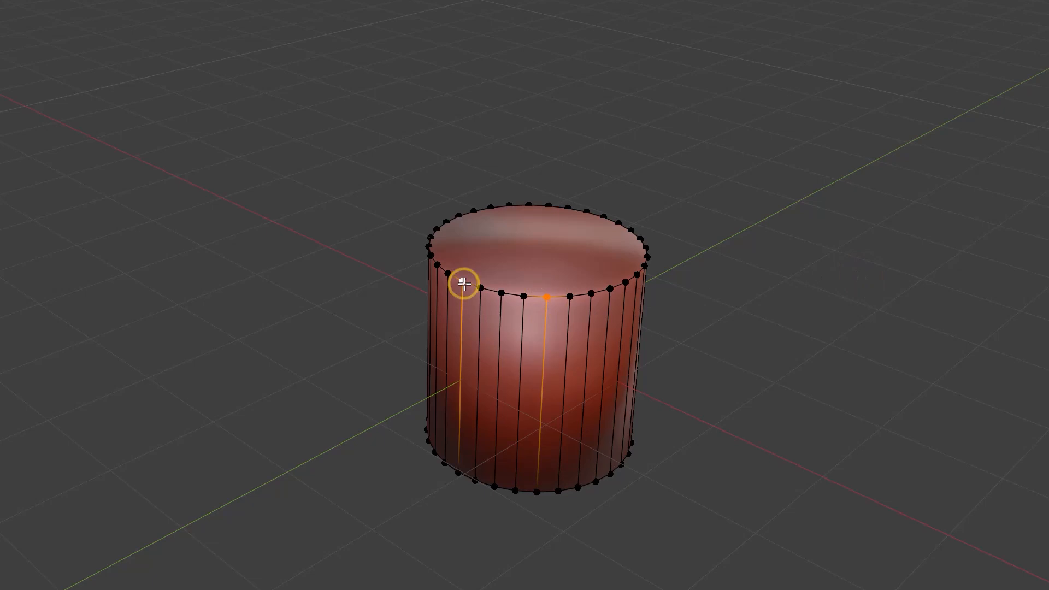
pyautogui.click(21, 18)
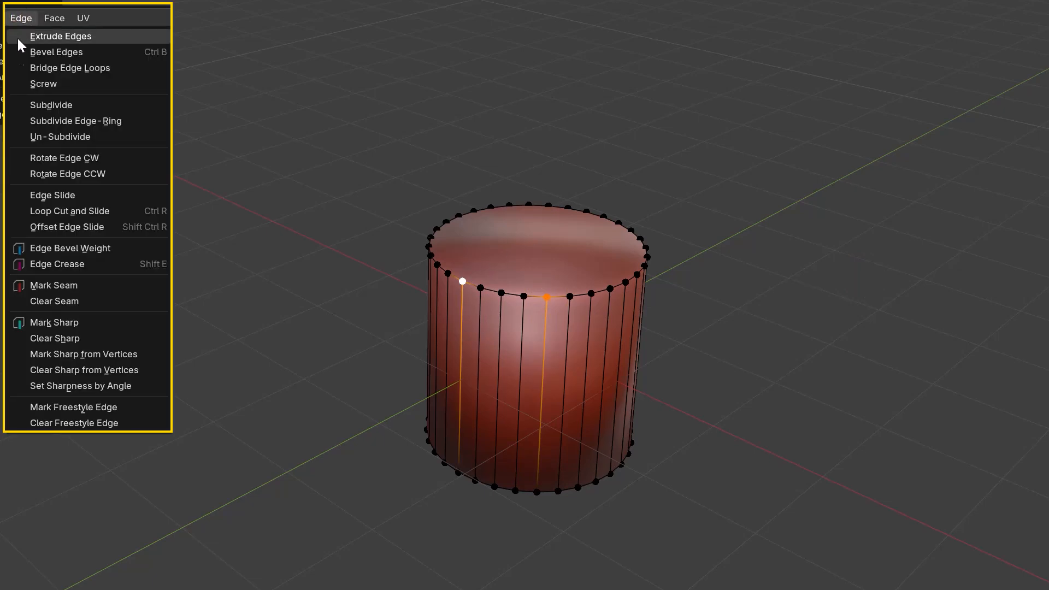
pyautogui.click(82, 353)
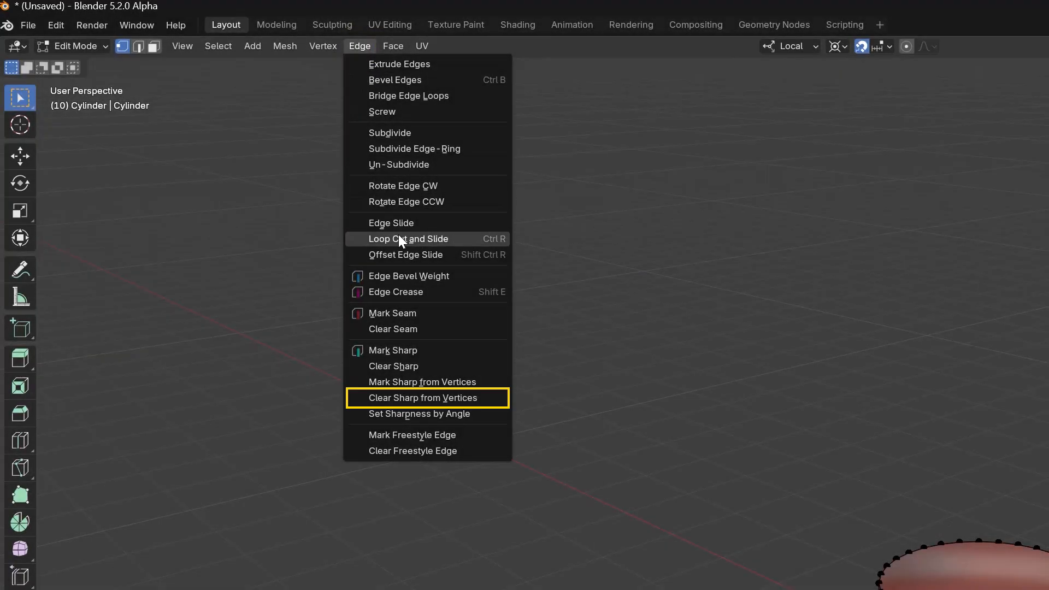
# Select only the leftmost of the two marked top-rim vertices and apply Clear Sharp from Vertices to its edges.
pyautogui.click(428, 395)
pyautogui.click(465, 279)
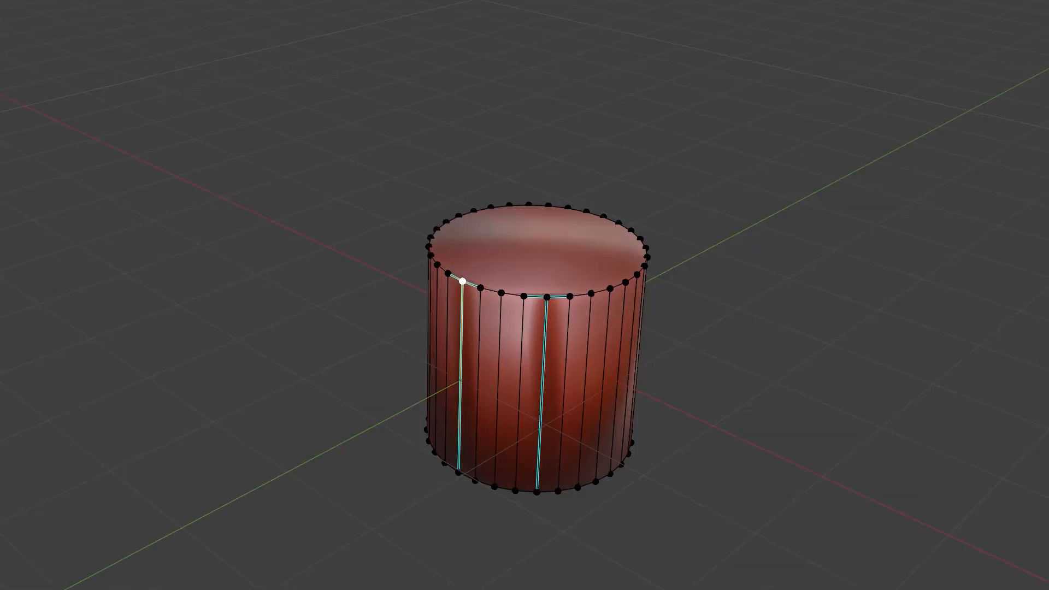
pyautogui.click(19, 11)
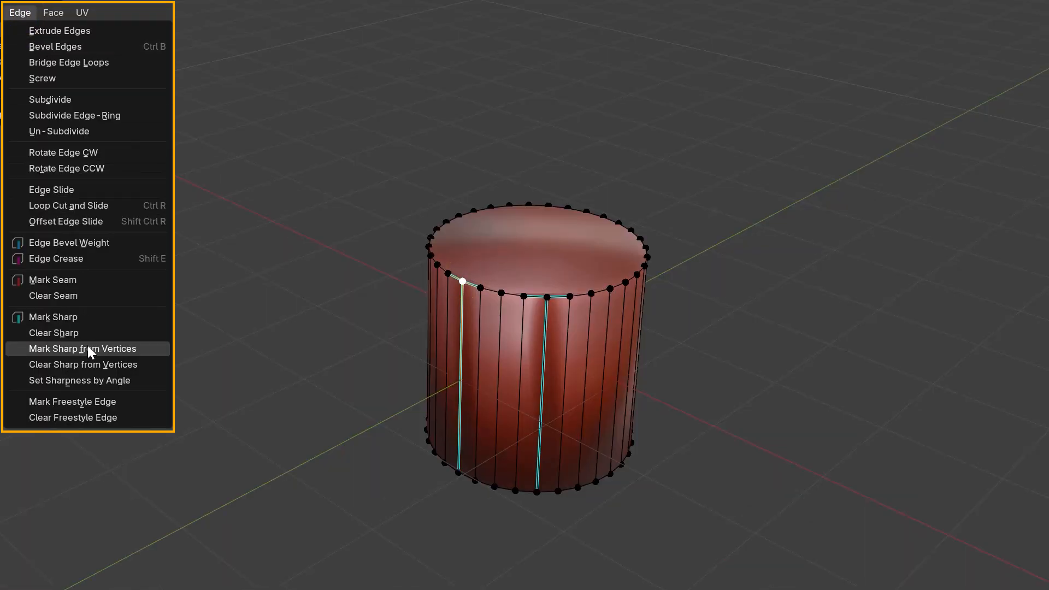
pyautogui.click(87, 364)
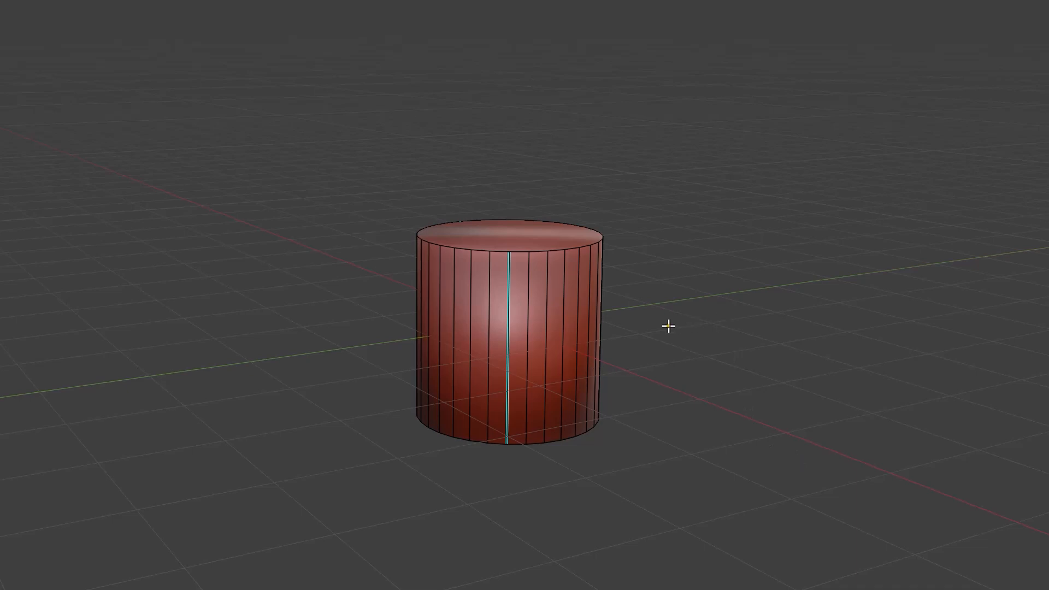
# Apply Set Sharpness by Angle to all of the cylinder's edges with an angle of 39.9° and Extend enabled.
pyautogui.press('a')
pyautogui.click(21, 9)
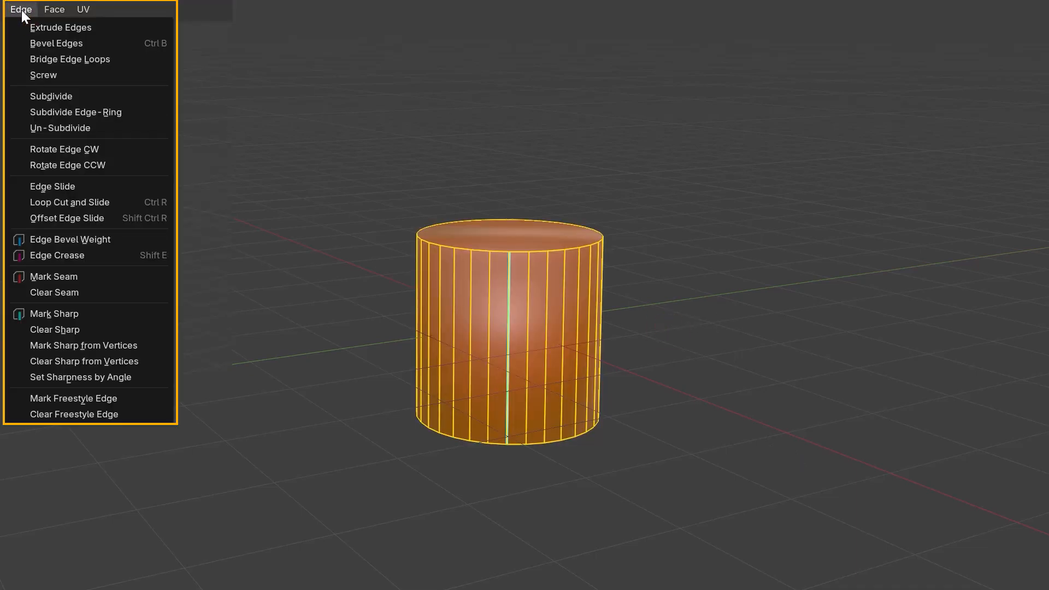
pyautogui.click(45, 376)
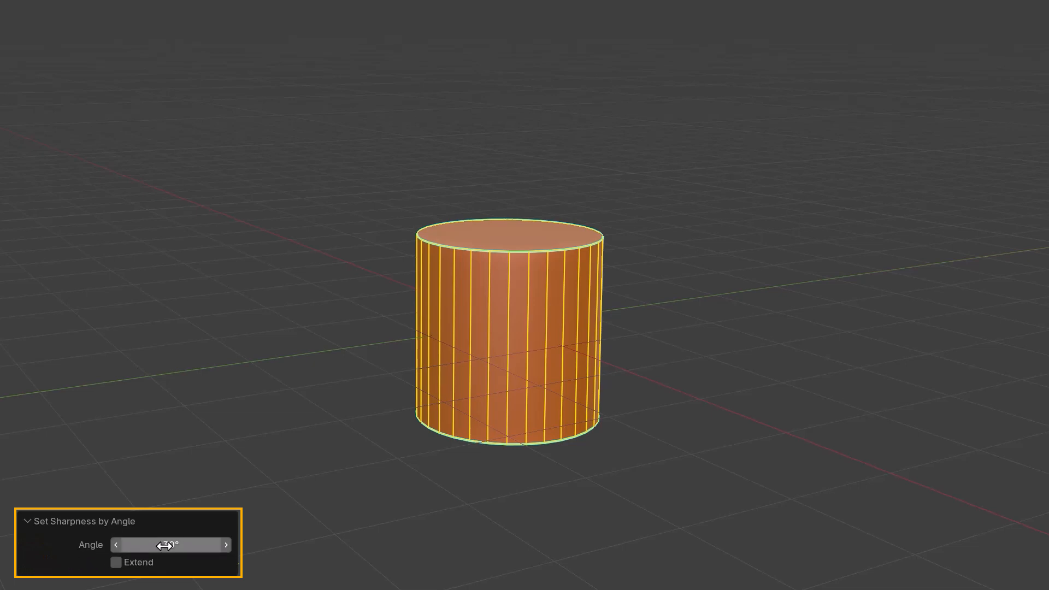
pyautogui.moveTo(167, 548); pyautogui.dragTo(292, 547)
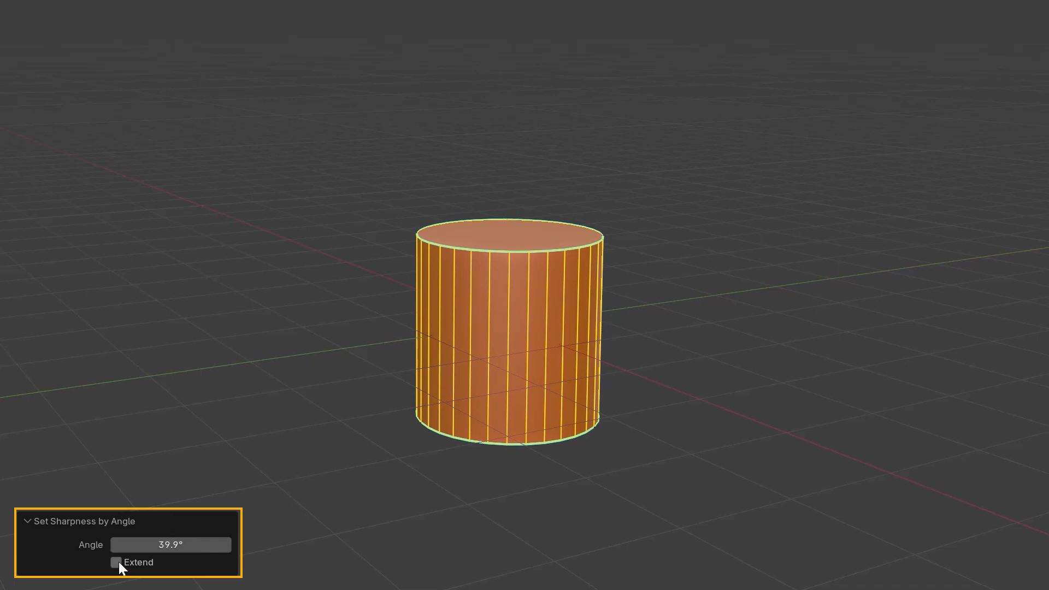
pyautogui.click(116, 562)
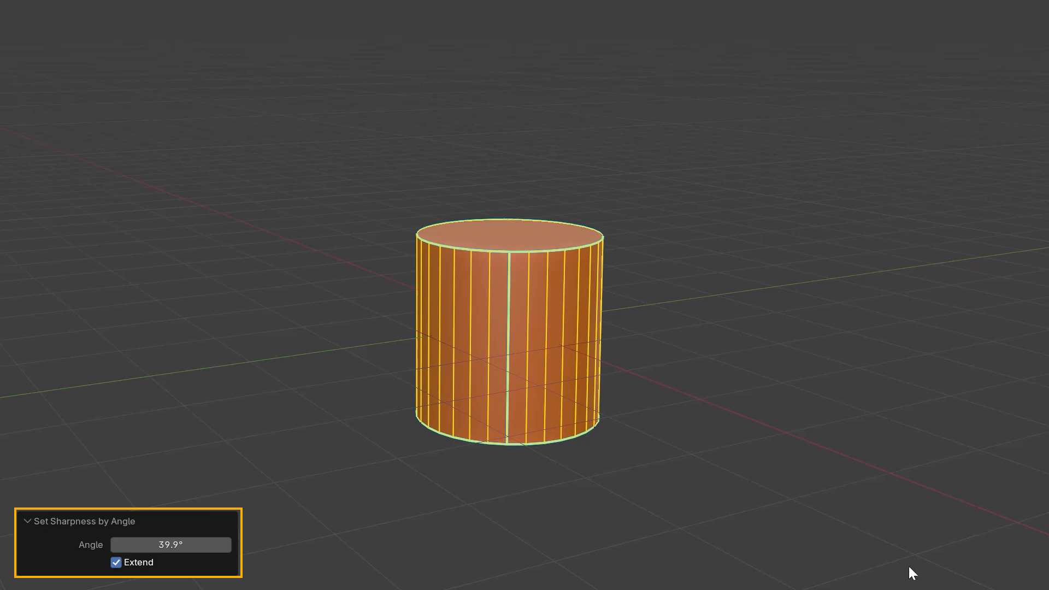
pyautogui.click(839, 550)
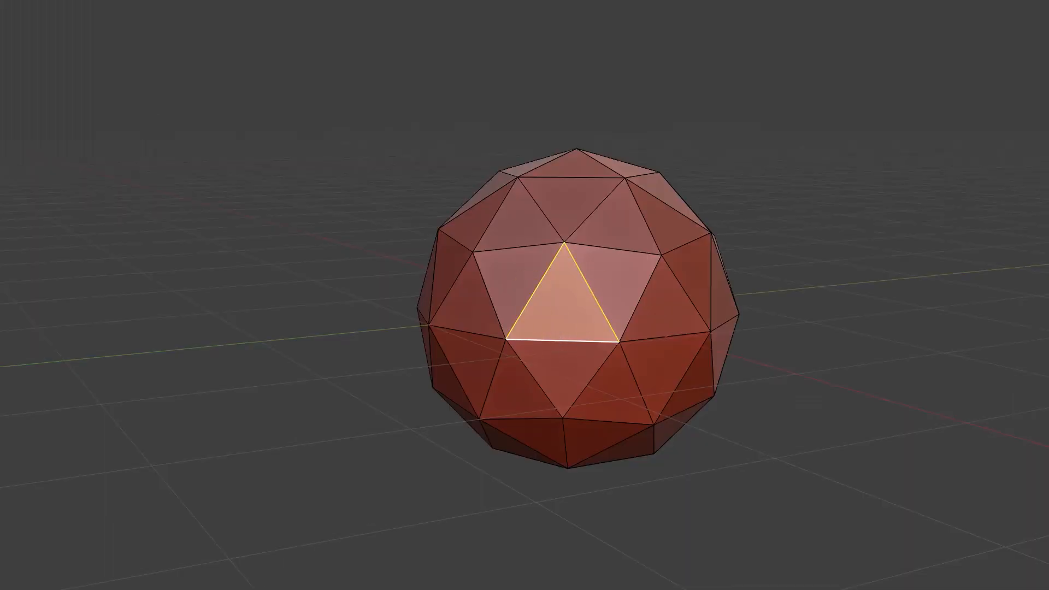
# Mark the three edges of the icosphere's selected front triangle as Freestyle edges and enable Freestyle for the scene render.
pyautogui.click(77, 398)
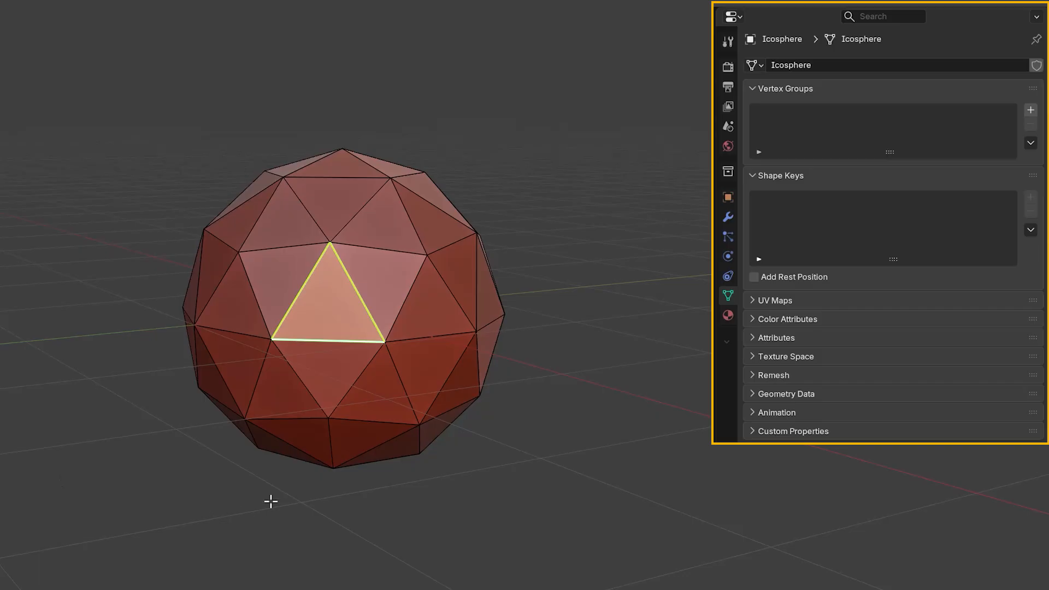
pyautogui.click(726, 68)
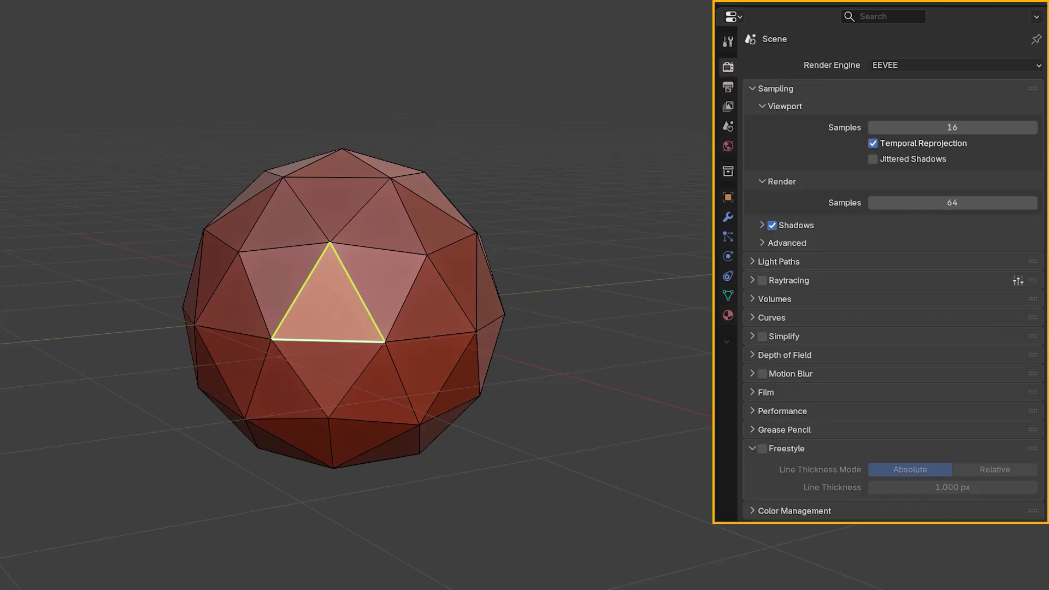
pyautogui.click(763, 448)
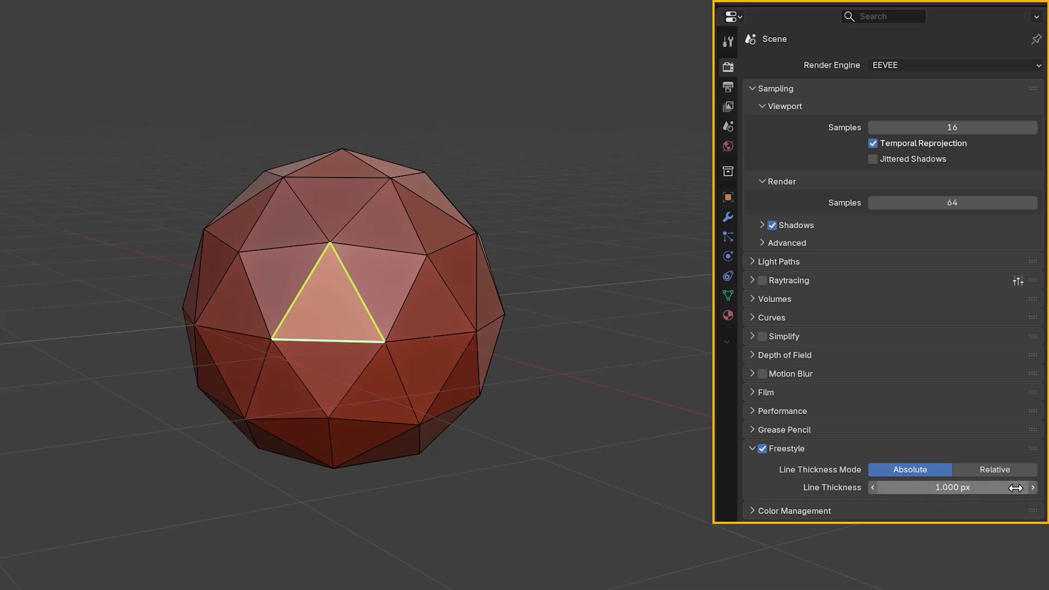
# Set the Freestyle line thickness to 2 px, switch the thickness mode to Relative, and render the image.
pyautogui.click(995, 487)
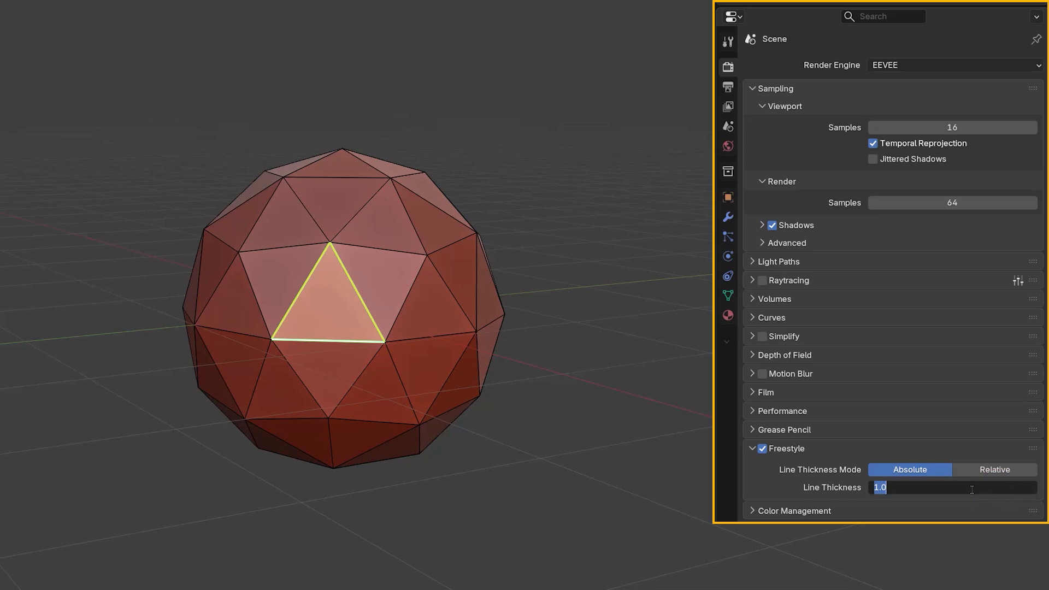
pyautogui.write('2')
pyautogui.click(960, 469)
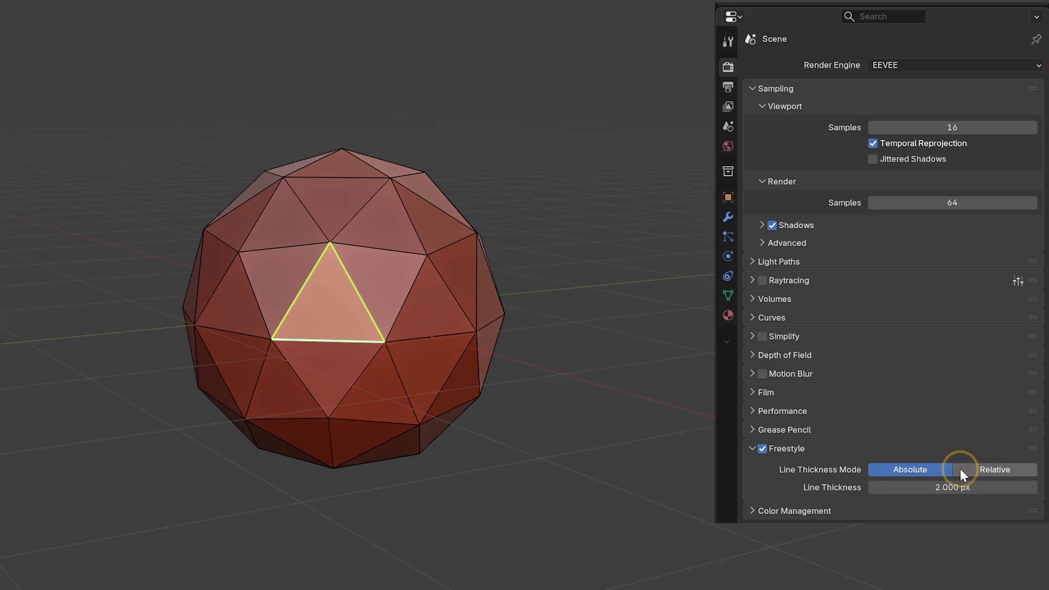
pyautogui.press('F12')
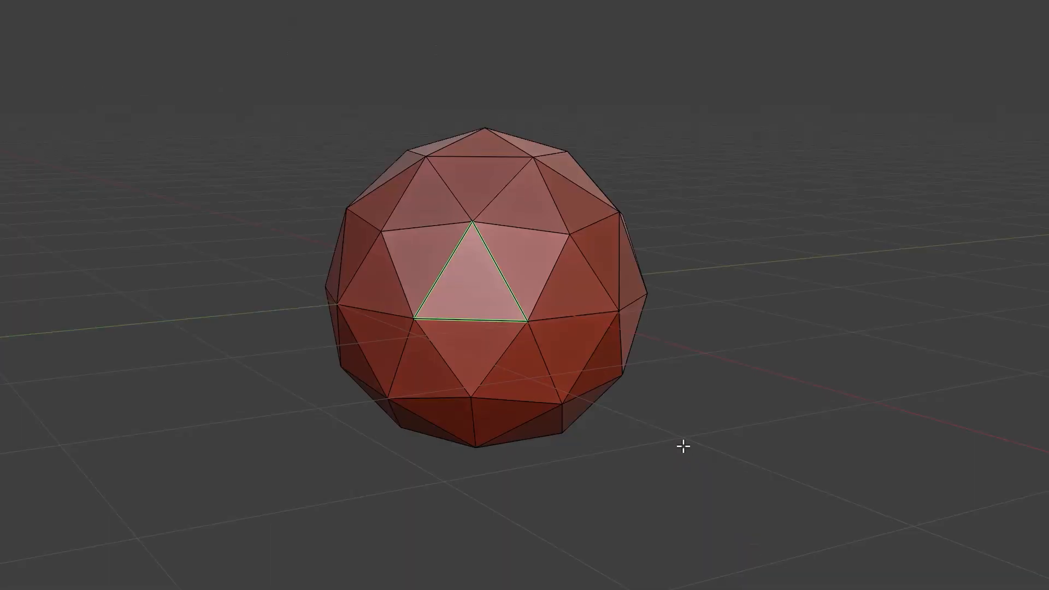
# Clear the Freestyle marks from all of the icosphere's edges and render the image.
pyautogui.press('a')
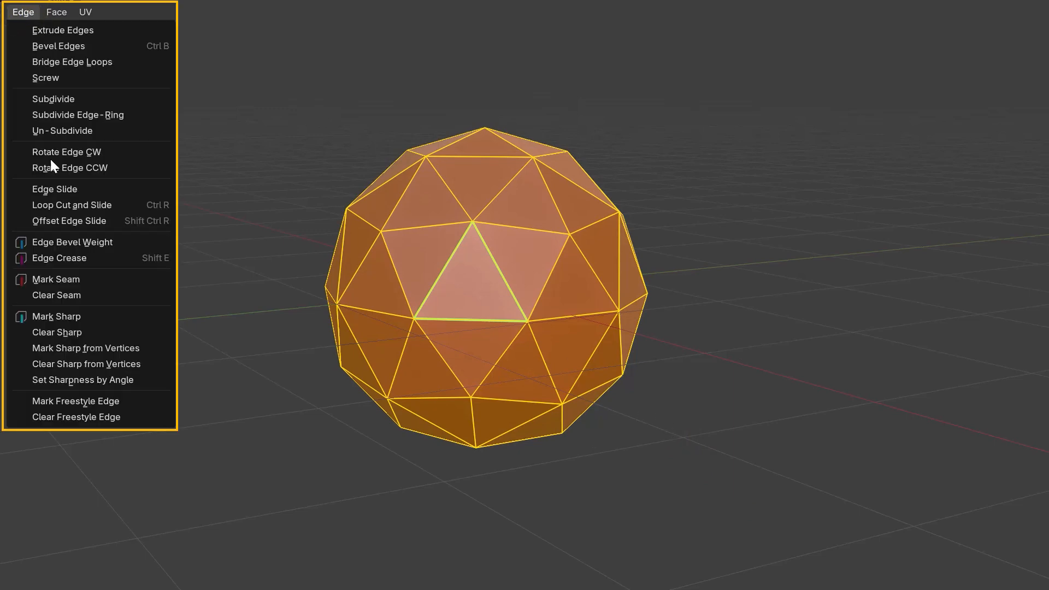
pyautogui.click(56, 414)
pyautogui.click(756, 262)
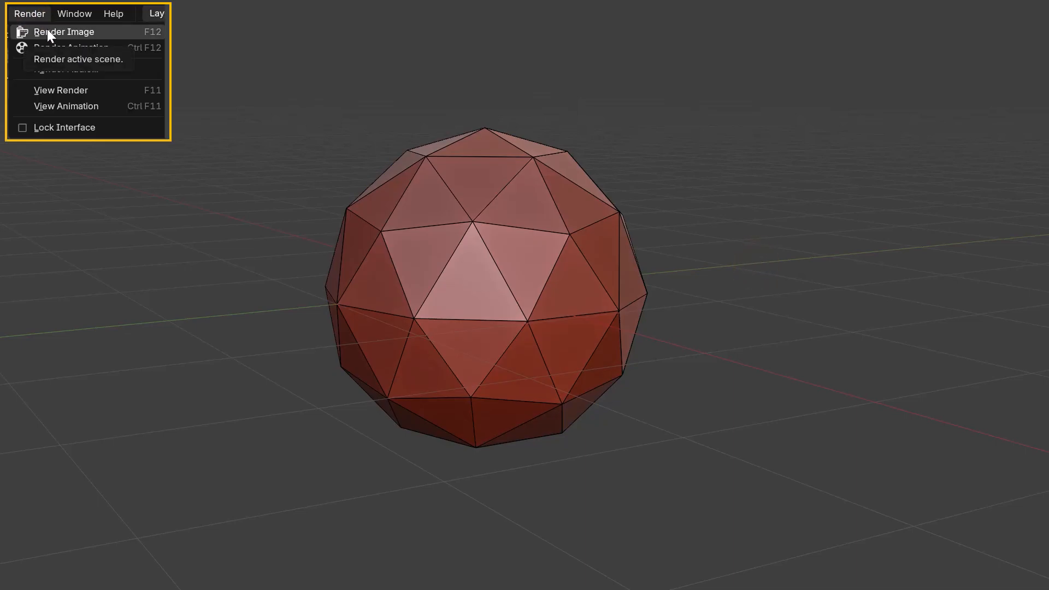
pyautogui.click(47, 31)
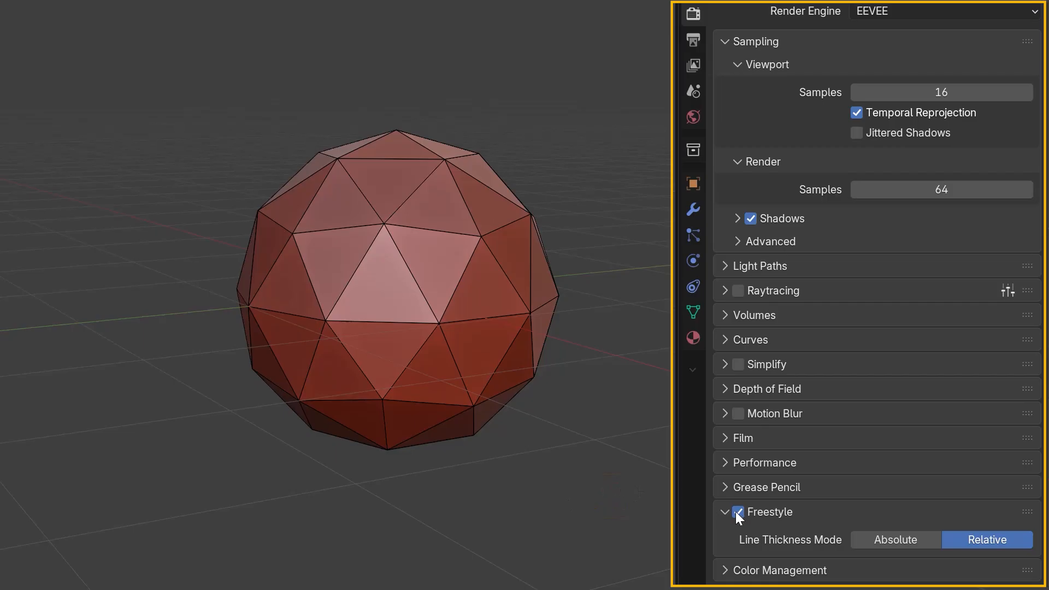
# Disable Freestyle in the render settings and render the image again.
pyautogui.click(737, 512)
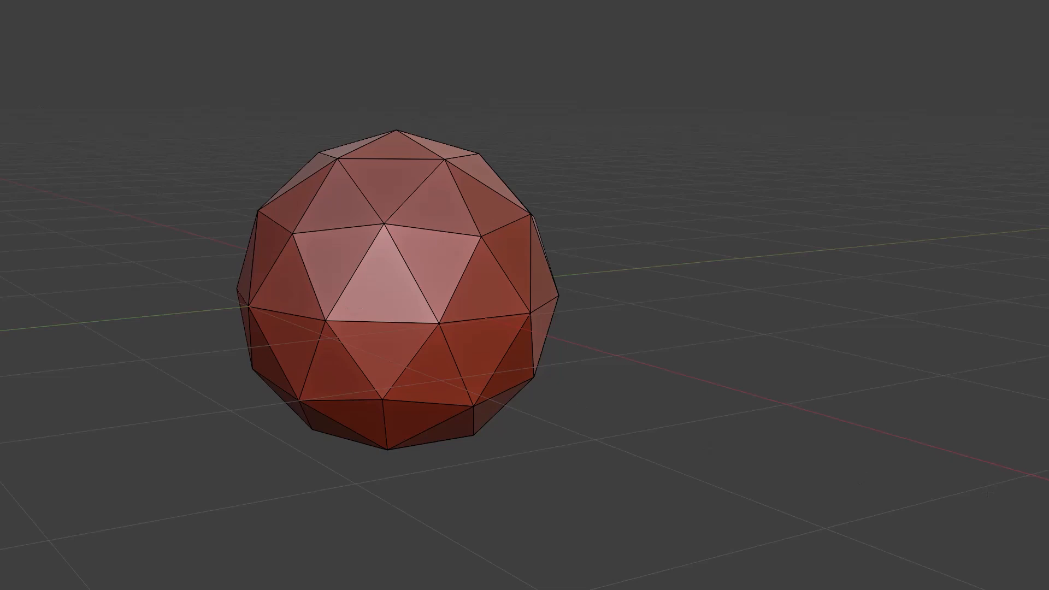
pyautogui.click(63, 40)
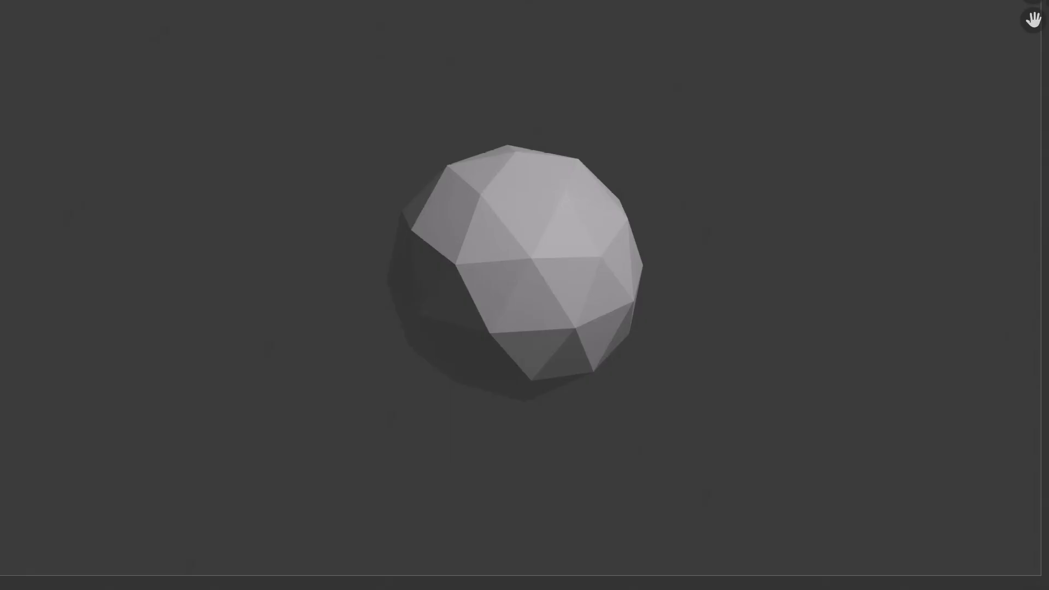